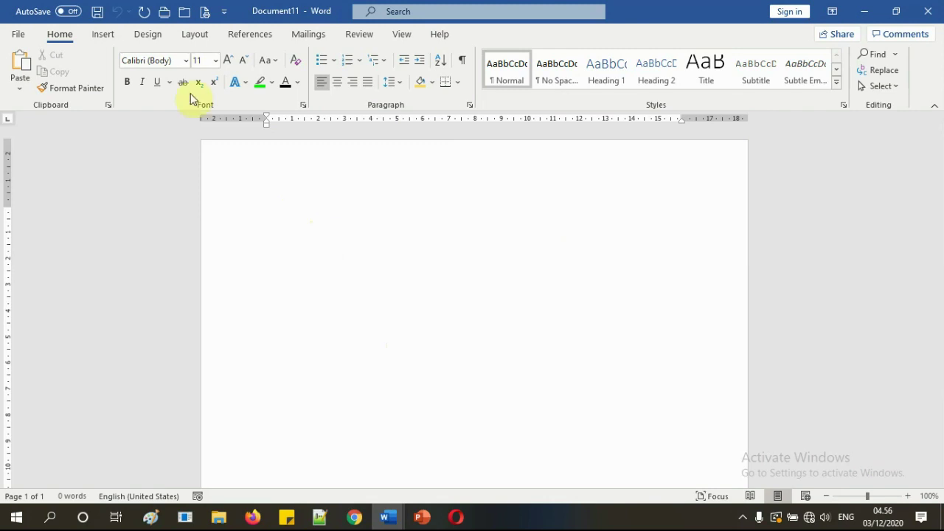
Confirm A4 as the paper size for the whole document in Page Setup
click(194, 36)
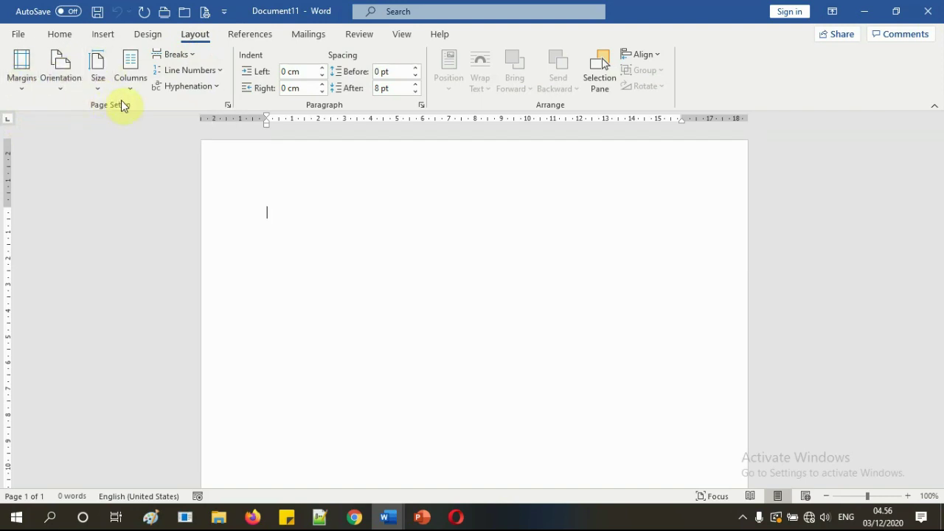
click(97, 93)
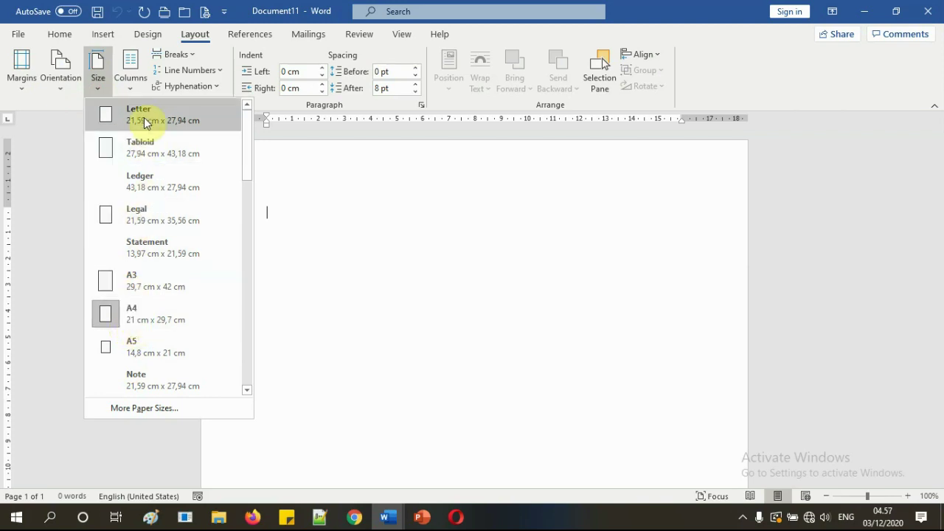
click(153, 410)
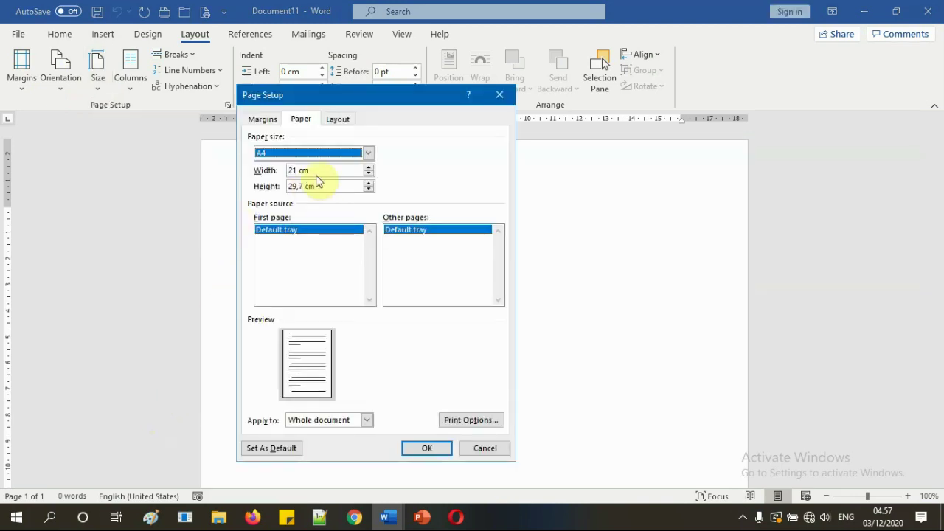
click(368, 152)
scroll(337, 193, down, 2)
scroll(337, 196, up, 3)
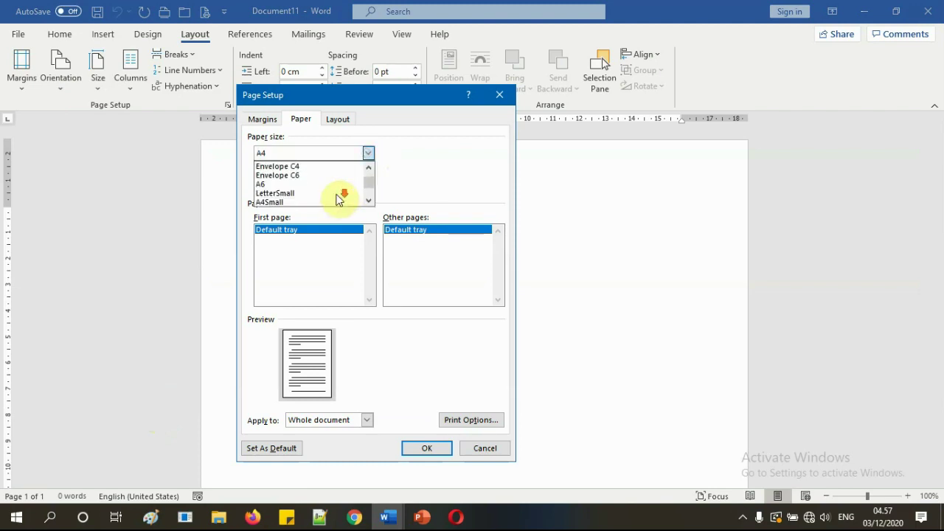
click(427, 179)
click(421, 448)
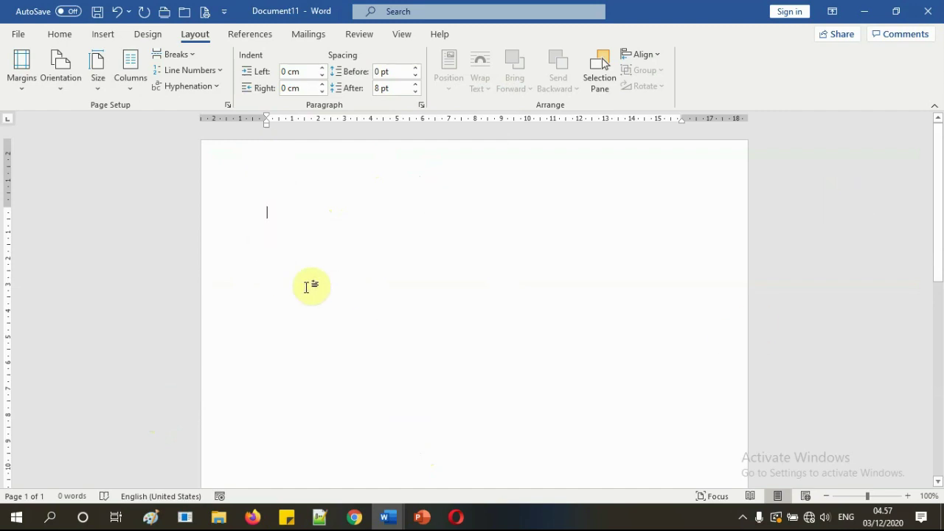
Open the custom margin settings and look up the required margins on slide 10 of Setting Skripsi.pptx in PowerPoint
click(22, 89)
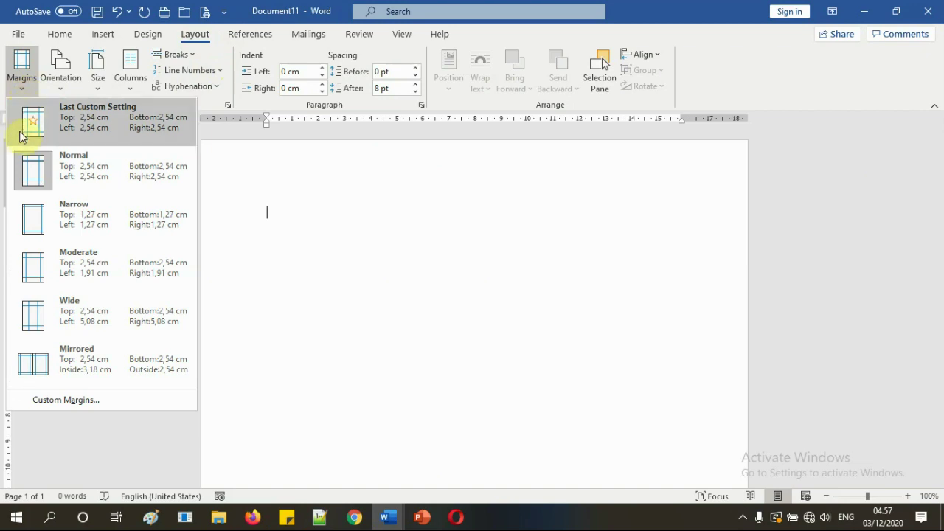
click(53, 400)
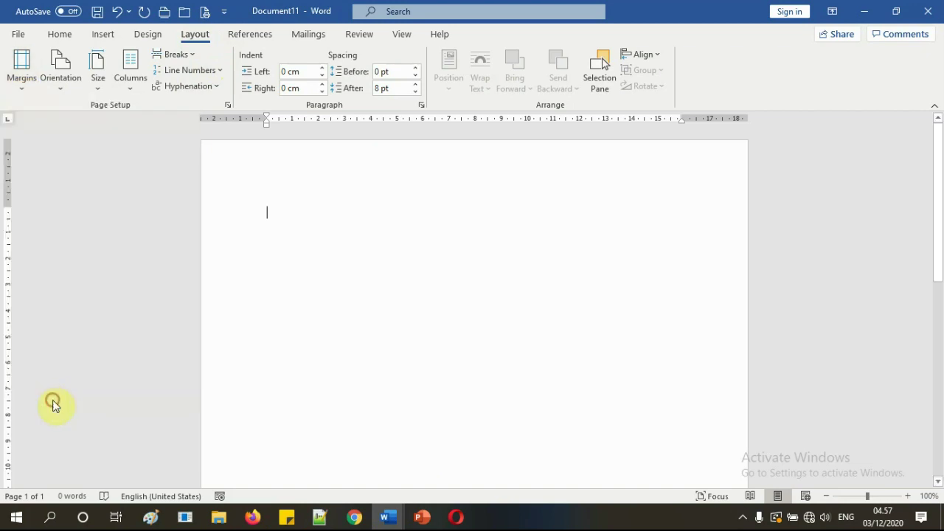
drag(332, 97, 357, 110)
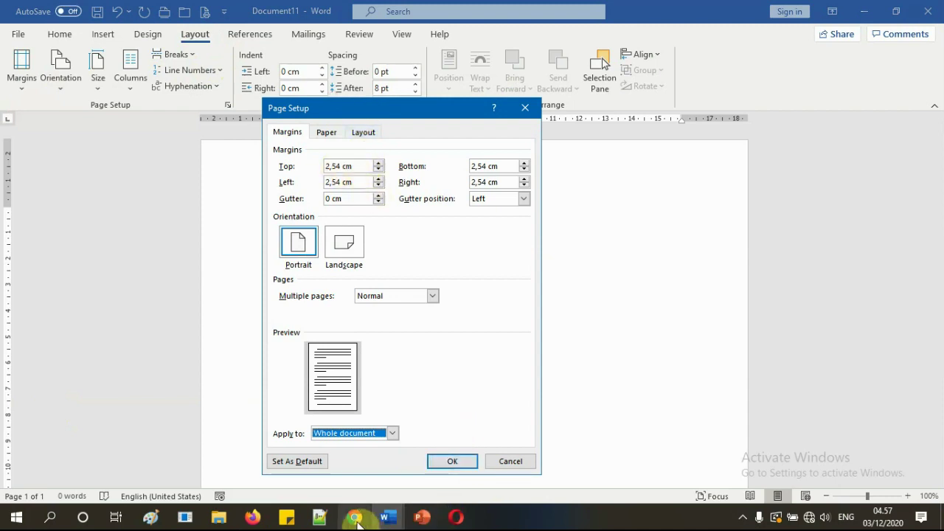
mouse_move(435, 525)
click(411, 476)
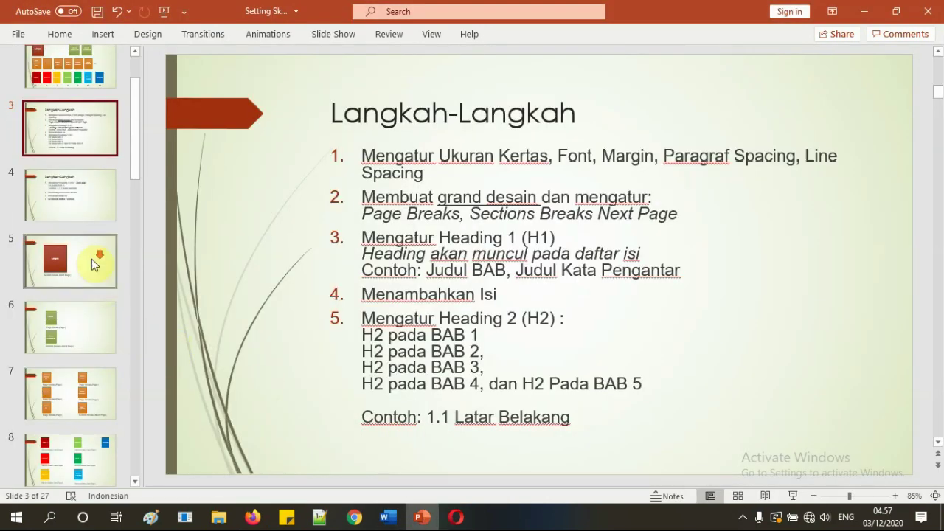
scroll(94, 259, down, 4)
click(65, 368)
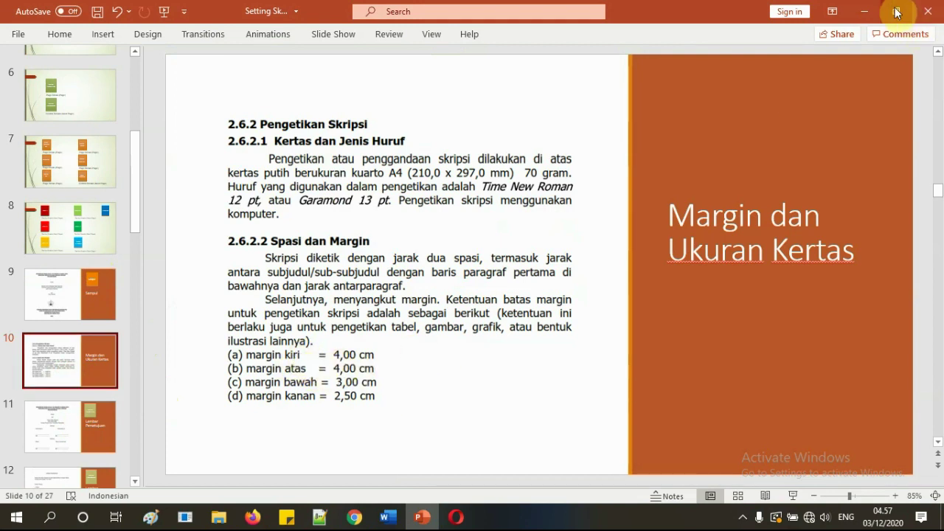
Return to Document11 in Word and set the left and top margins to 4 cm
mouse_move(396, 509)
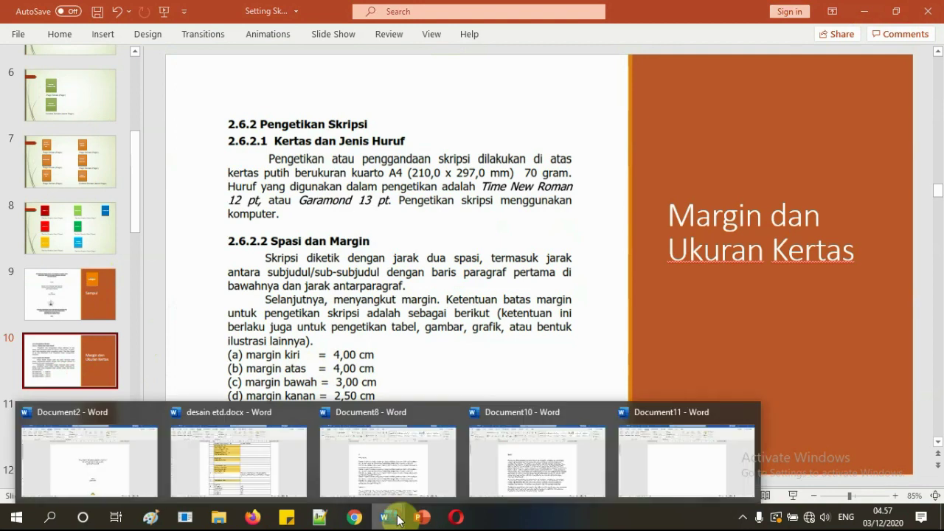
click(691, 459)
click(339, 182)
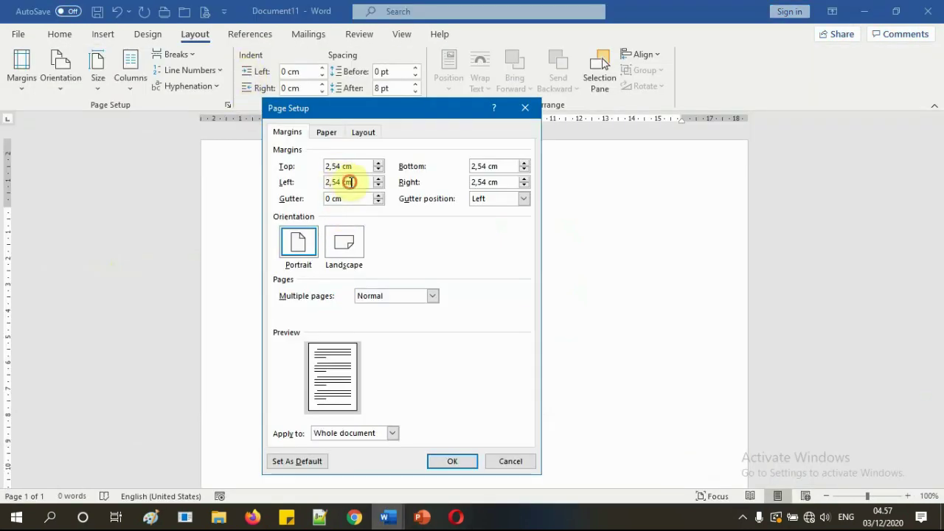
drag(339, 182, 316, 190)
text(4)
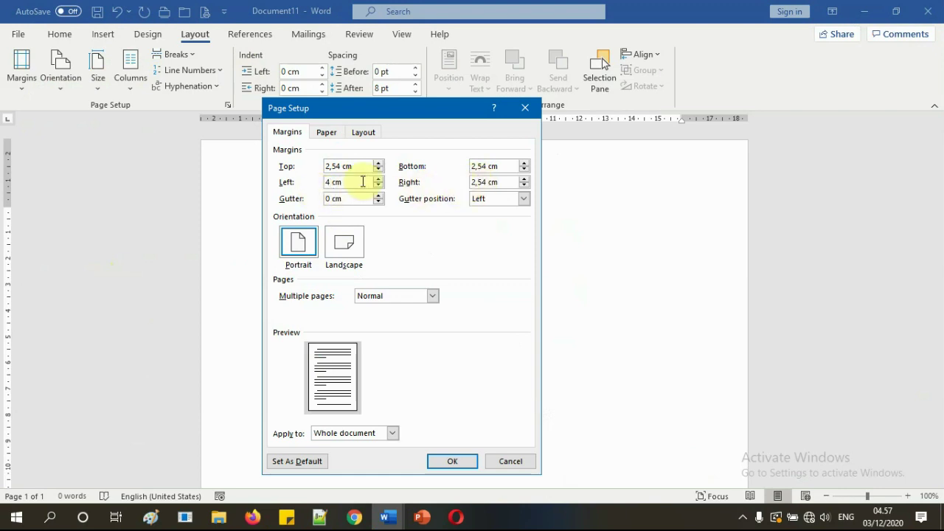
drag(343, 166, 316, 168)
text(4)
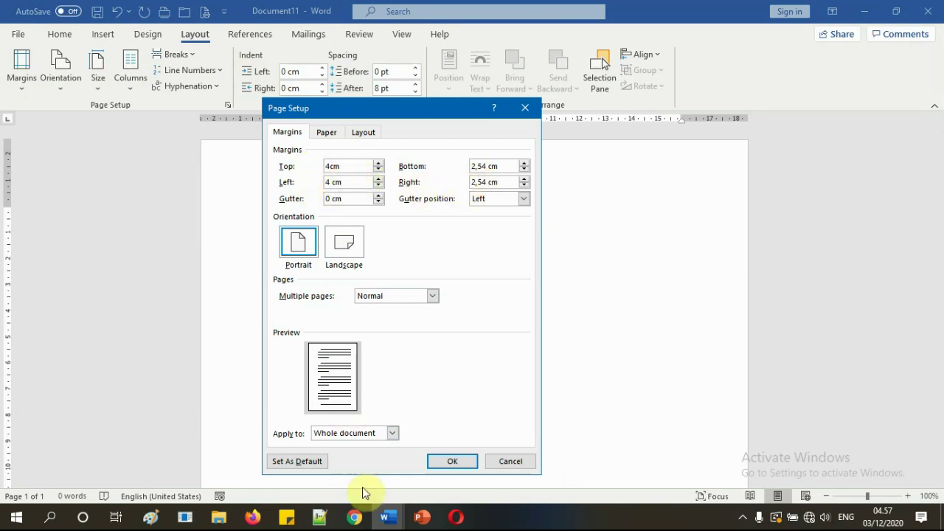
Recheck the margin slide in PowerPoint, and set Document11's bottom margin to 3 cm in Word, applying the margins to the whole document
mouse_move(437, 520)
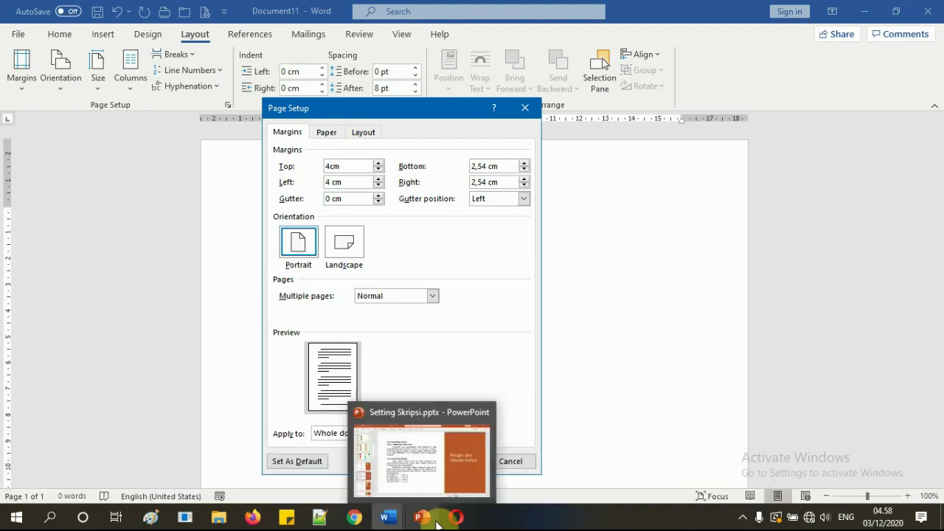
click(383, 451)
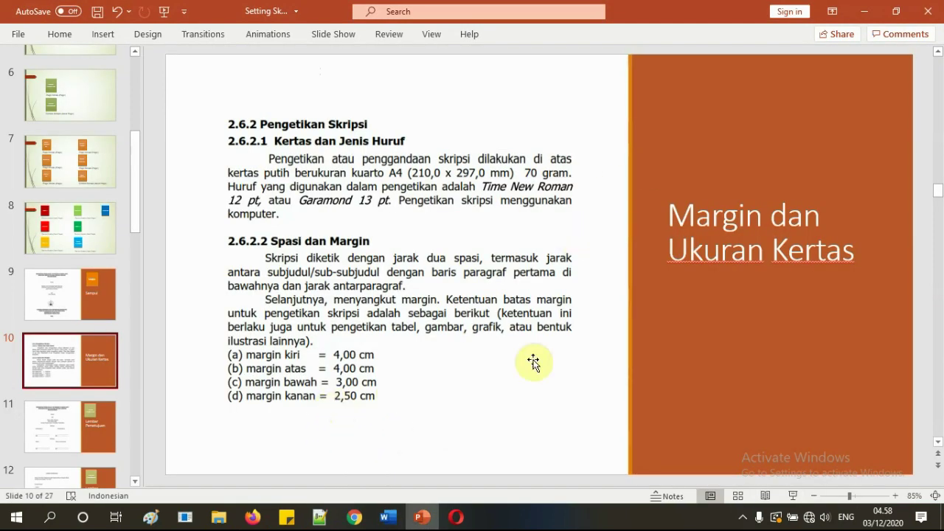
mouse_move(381, 520)
click(735, 442)
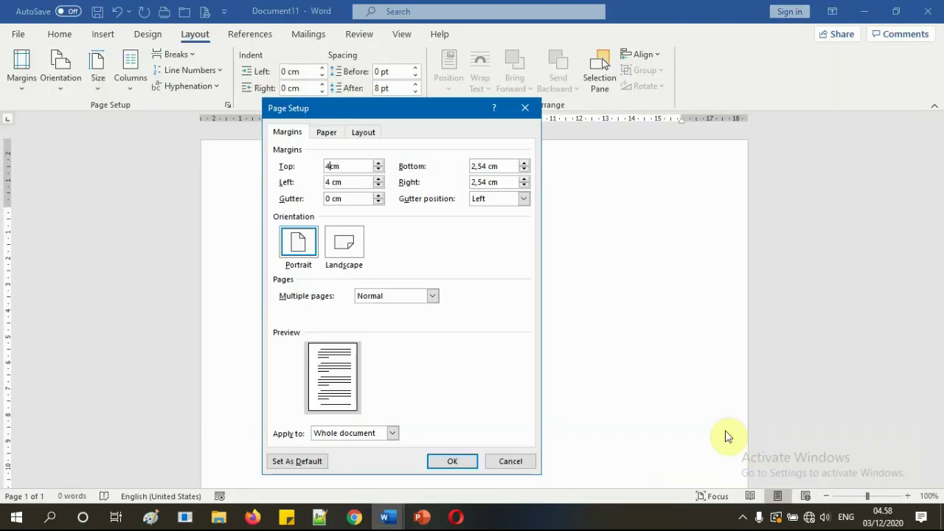
drag(487, 167, 469, 174)
text(3)
click(484, 182)
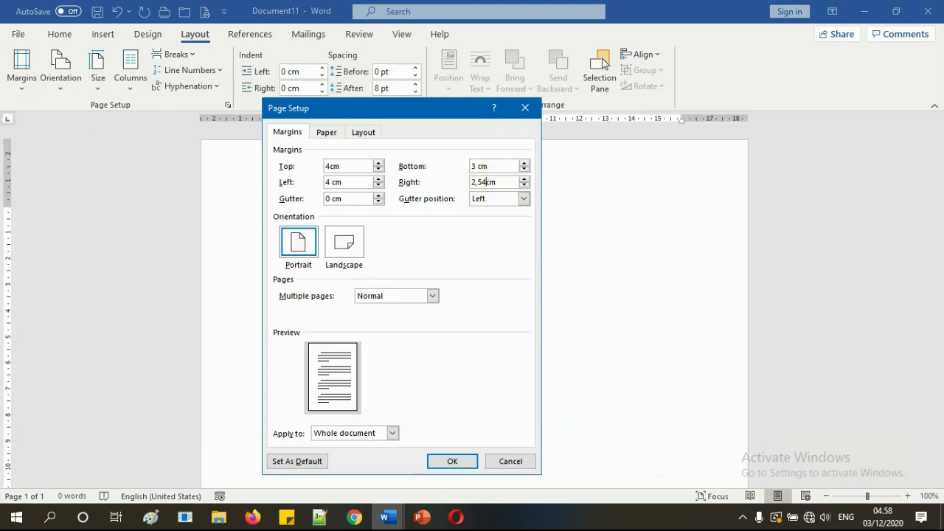
click(440, 460)
scroll(426, 319, down, 10)
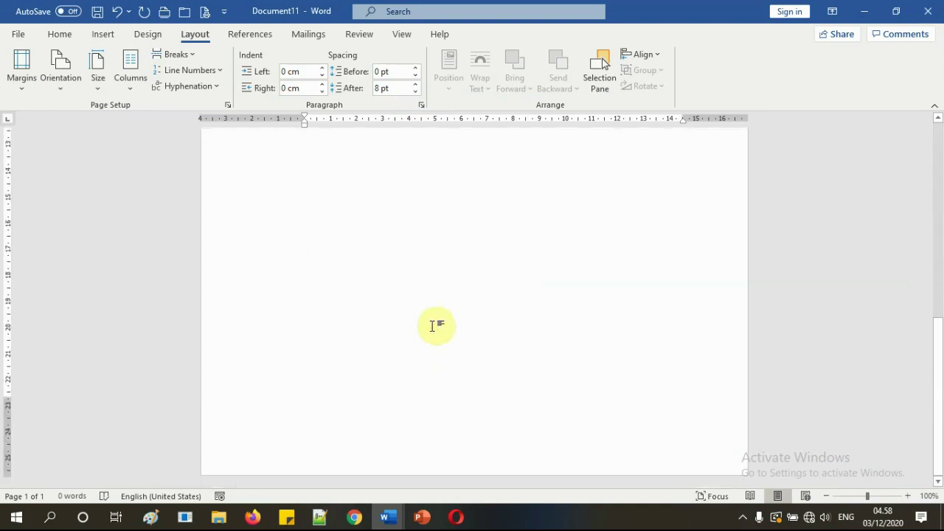
scroll(462, 331, up, 10)
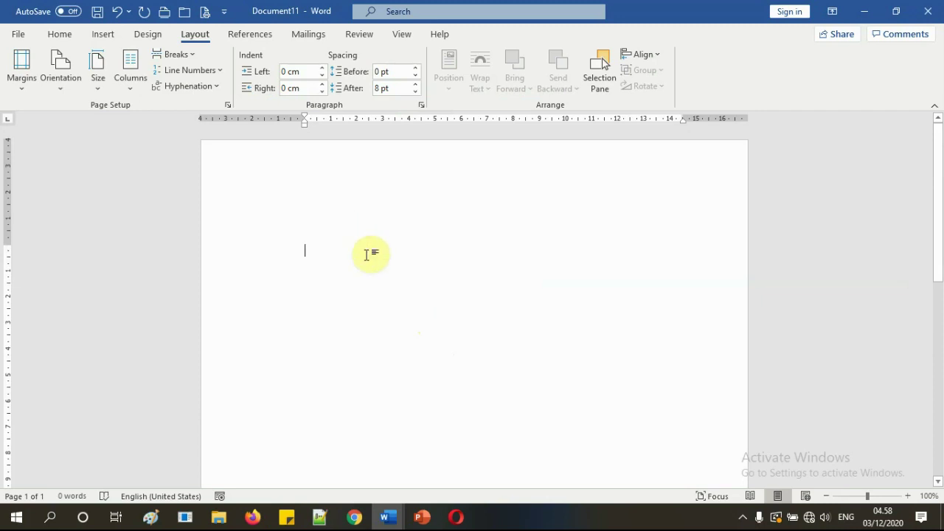
Switch to PowerPoint and review the Langkah-Langkah list on slide 3 for the remaining formatting tasks
mouse_move(425, 524)
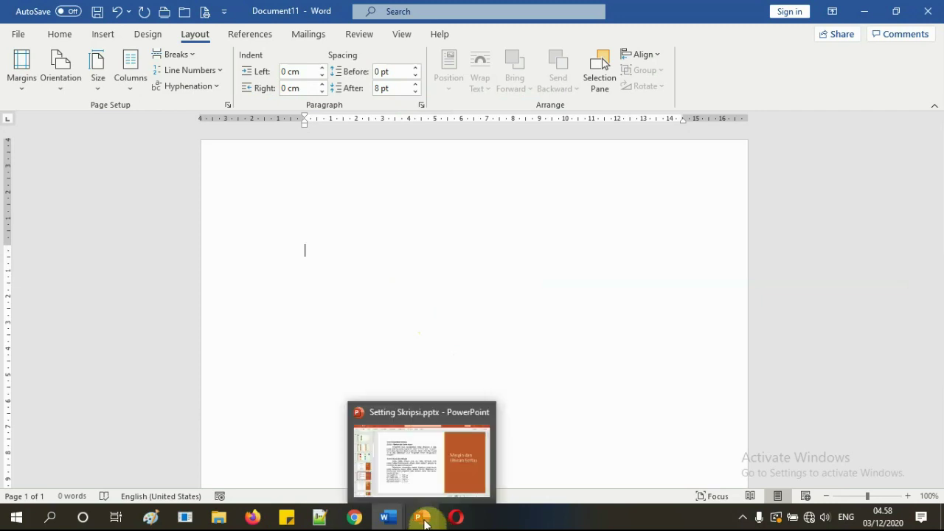
click(405, 411)
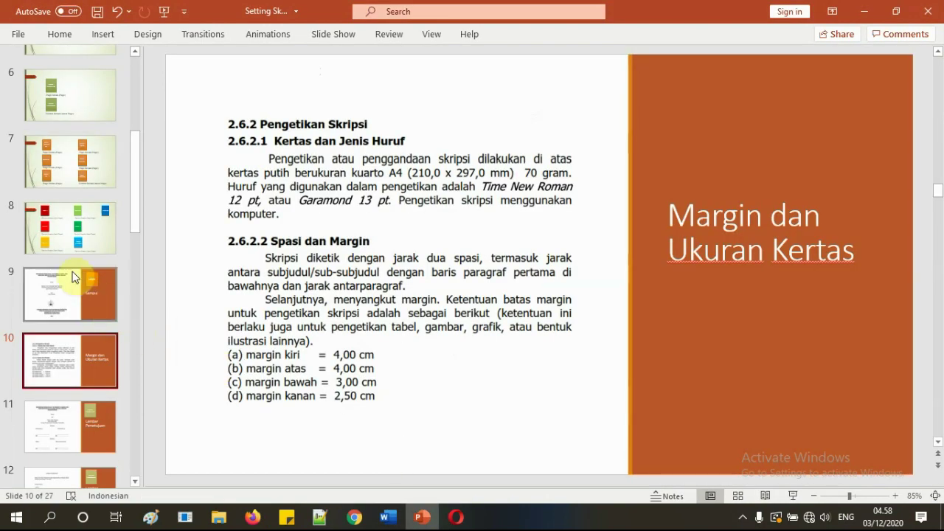
scroll(74, 274, up, 3)
scroll(67, 267, up, 2)
click(65, 225)
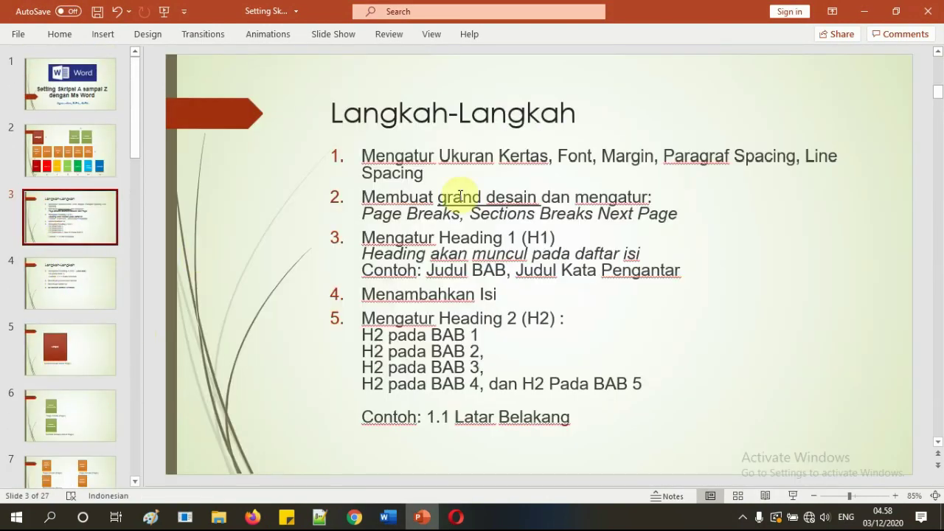
drag(418, 198, 507, 215)
click(507, 215)
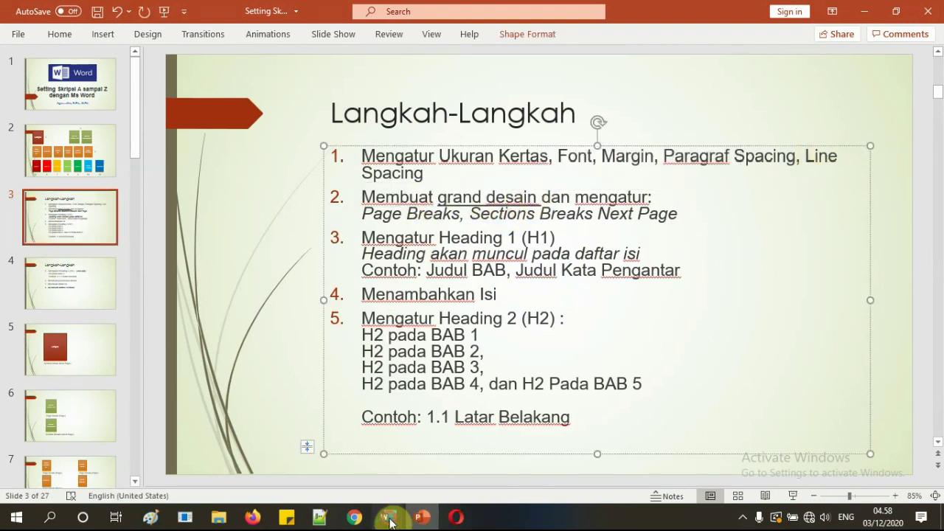
Switch back to Document11 in Word and set the font of the empty page to Times New Roman, size 12
mouse_move(391, 516)
click(669, 467)
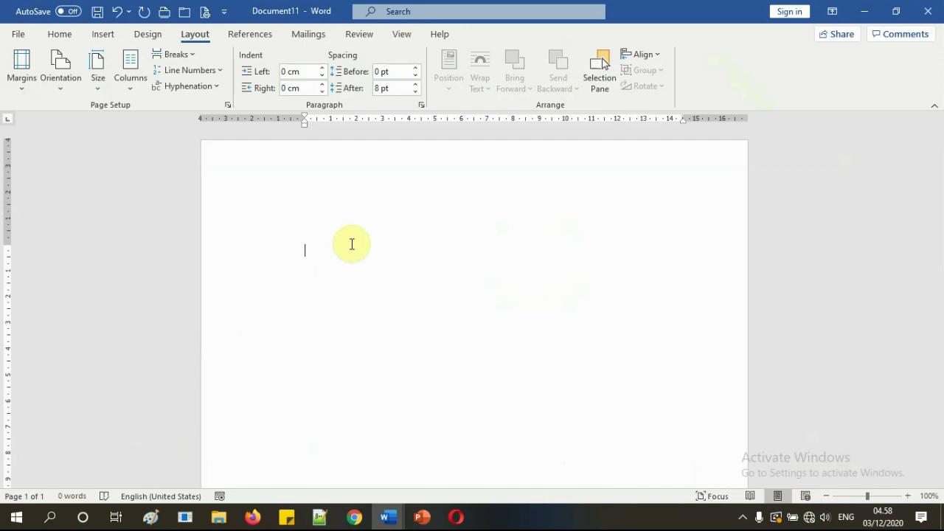
key(BackSpace)
text(PE)
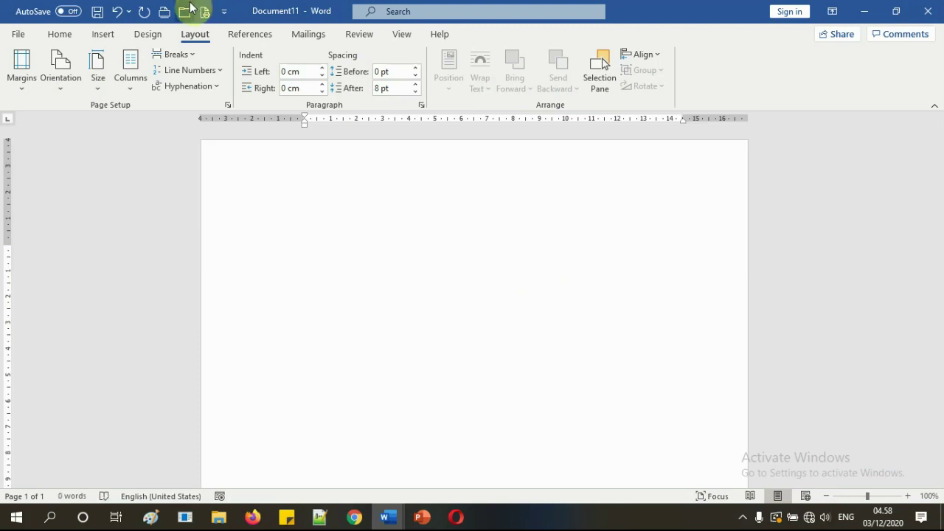
click(59, 35)
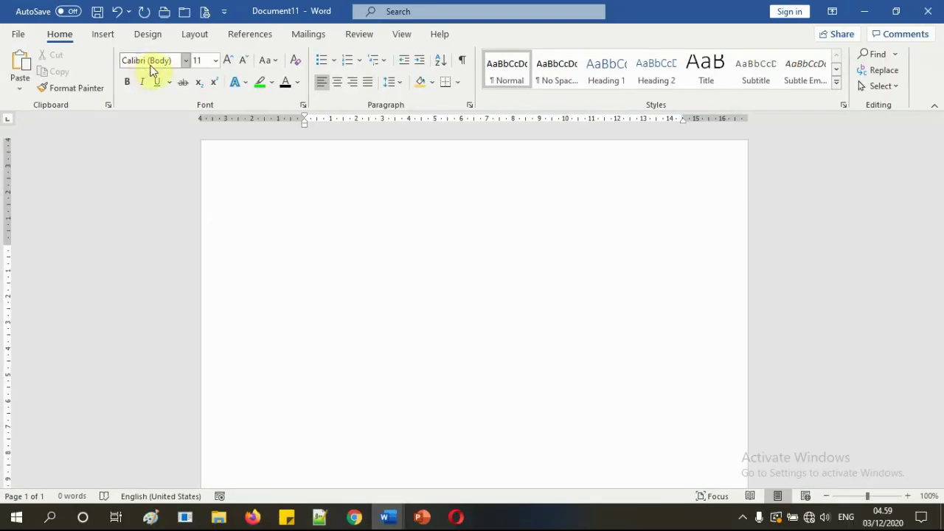
click(186, 61)
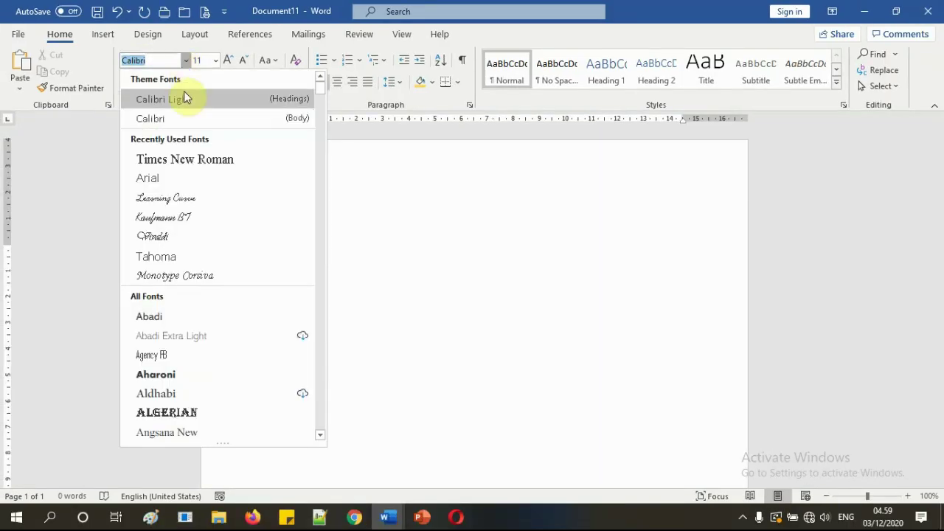
click(186, 161)
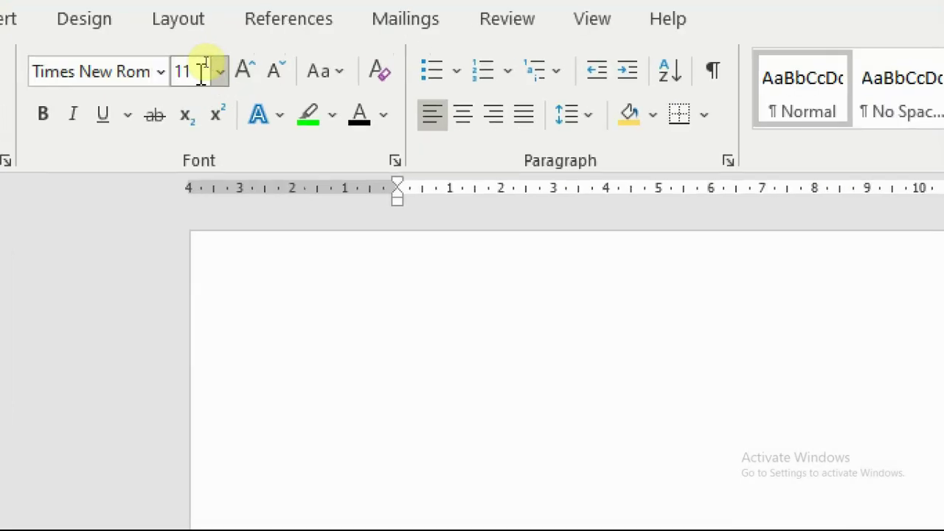
click(219, 71)
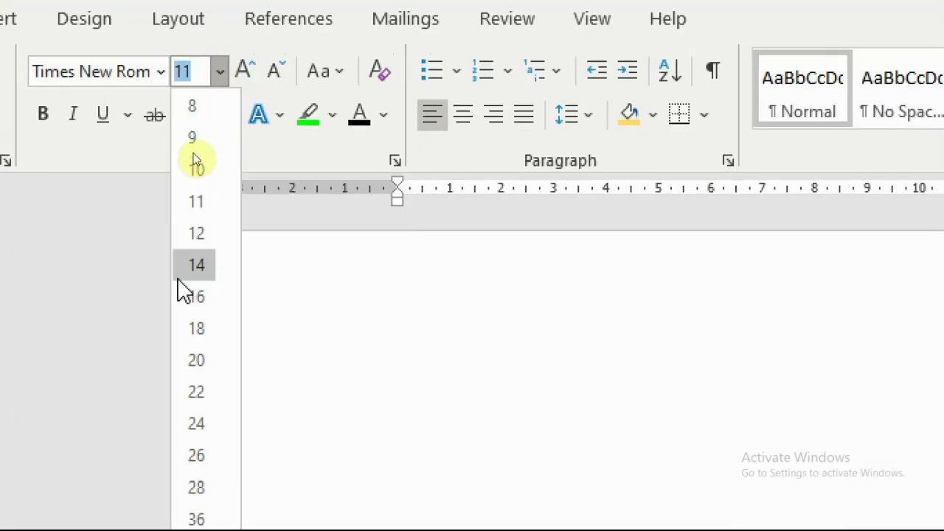
click(195, 233)
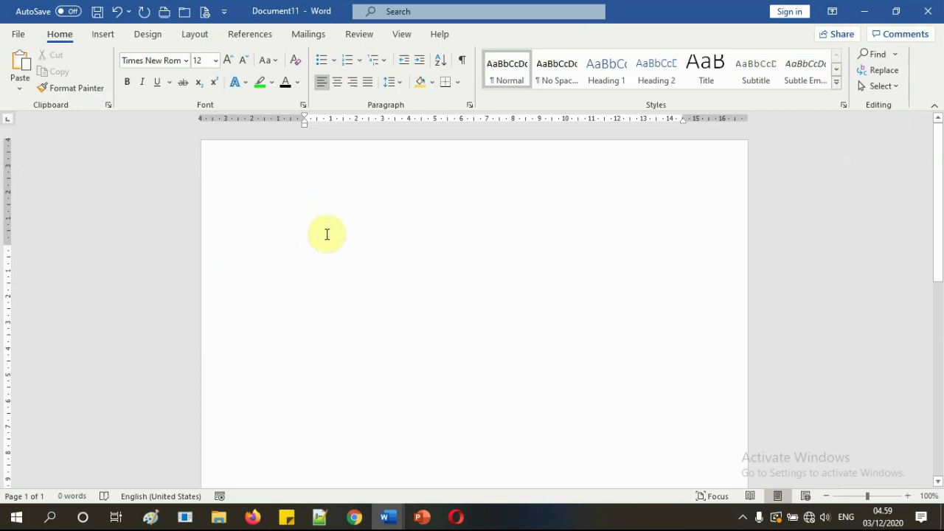
click(324, 237)
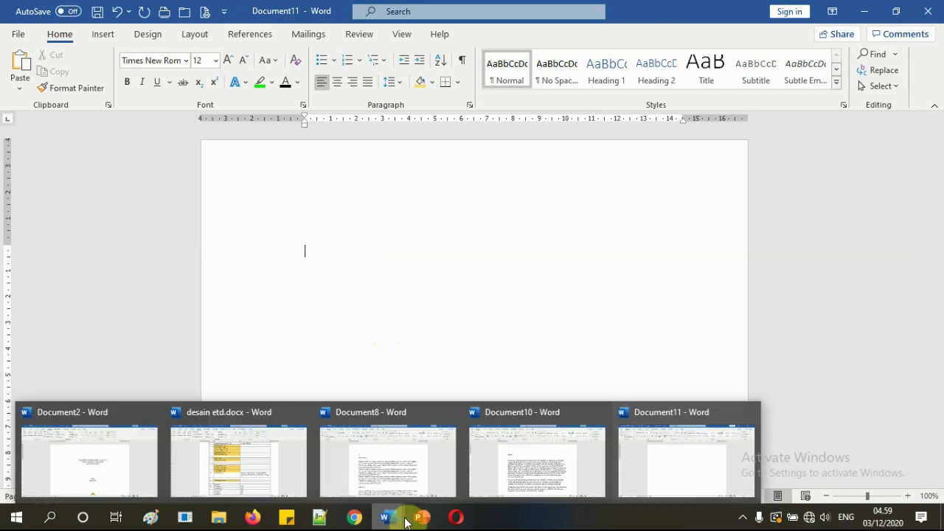
Switch to PowerPoint and highlight the Line Spacing and Paragraf Spacing items in the first point of slide 3
mouse_move(422, 518)
click(417, 465)
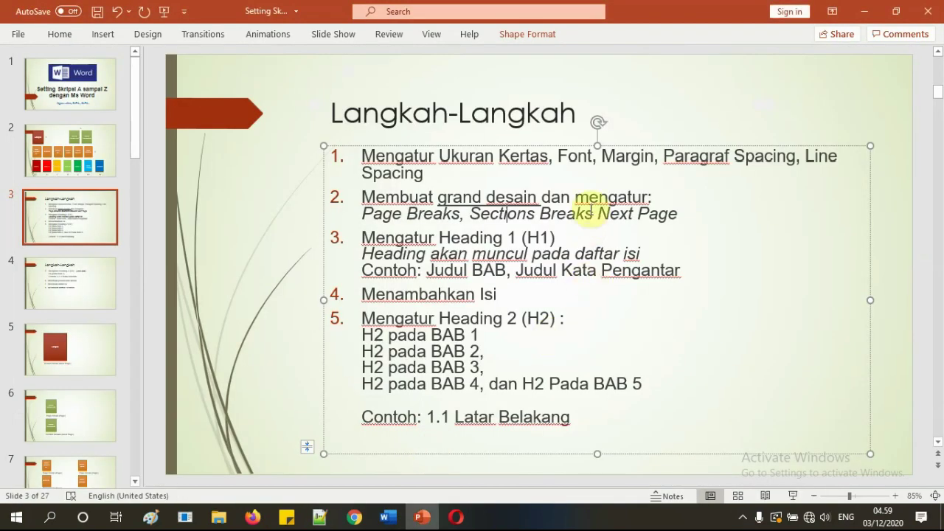
drag(666, 156, 424, 174)
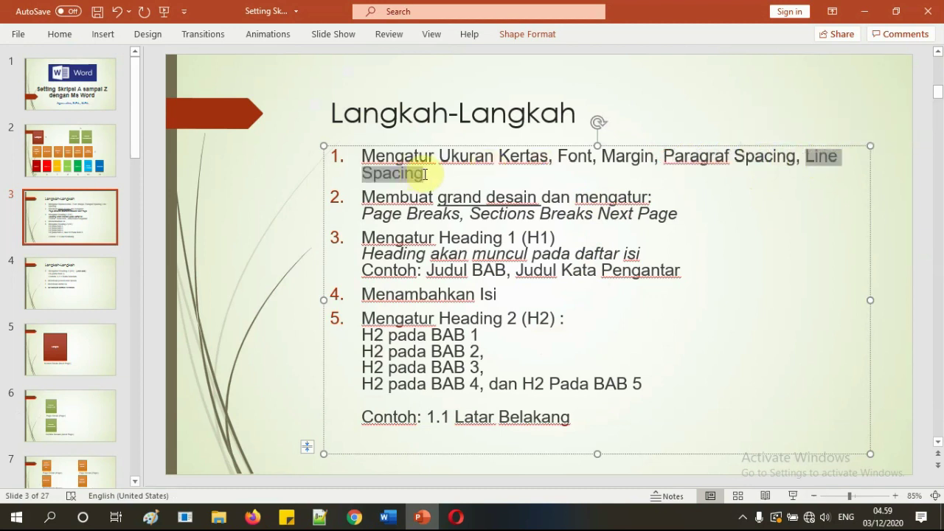
click(809, 160)
drag(811, 160, 427, 177)
drag(664, 155, 794, 156)
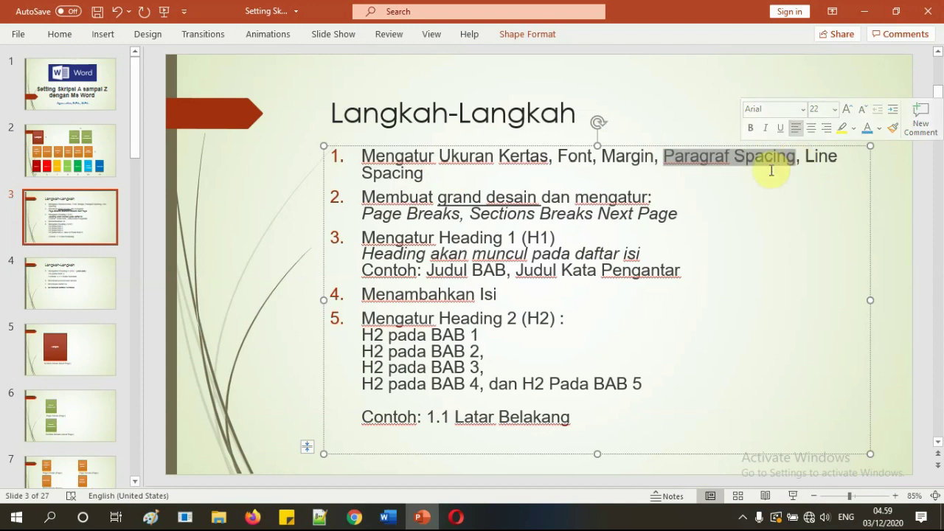
Highlight the Paragraf Spacing item in the first point of slide 3, and switch to Document10 in Word
click(770, 170)
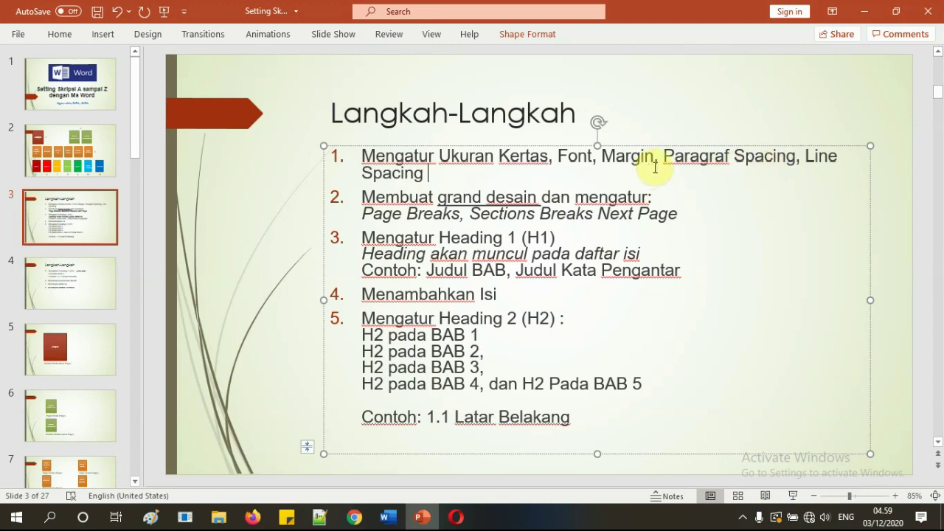
drag(664, 156, 793, 156)
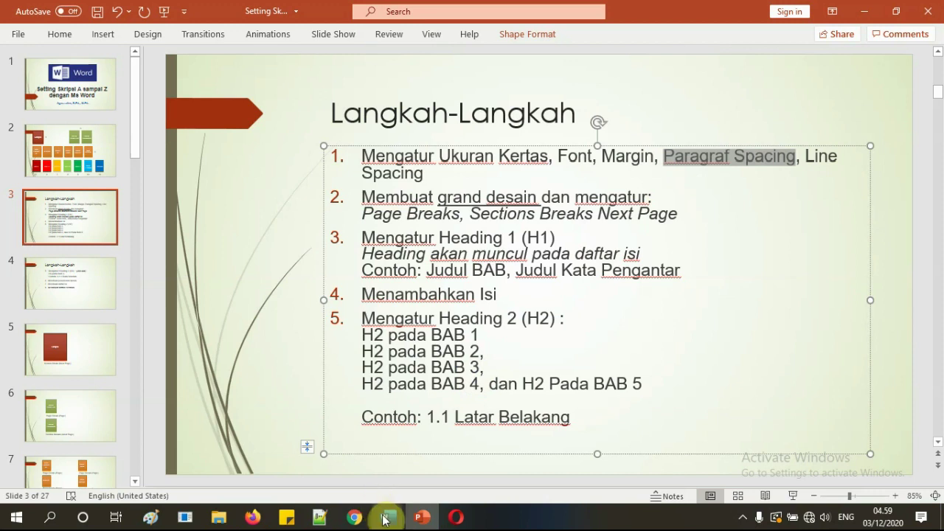
mouse_move(383, 520)
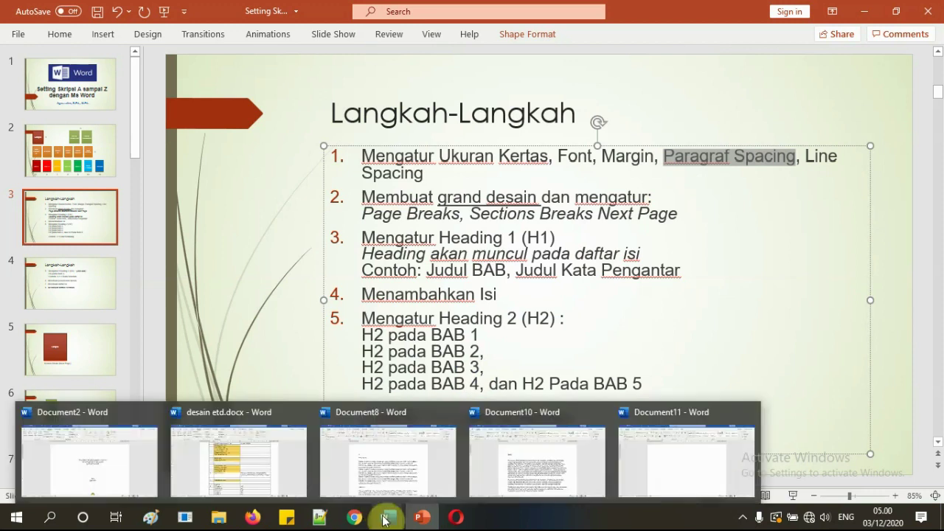
click(518, 455)
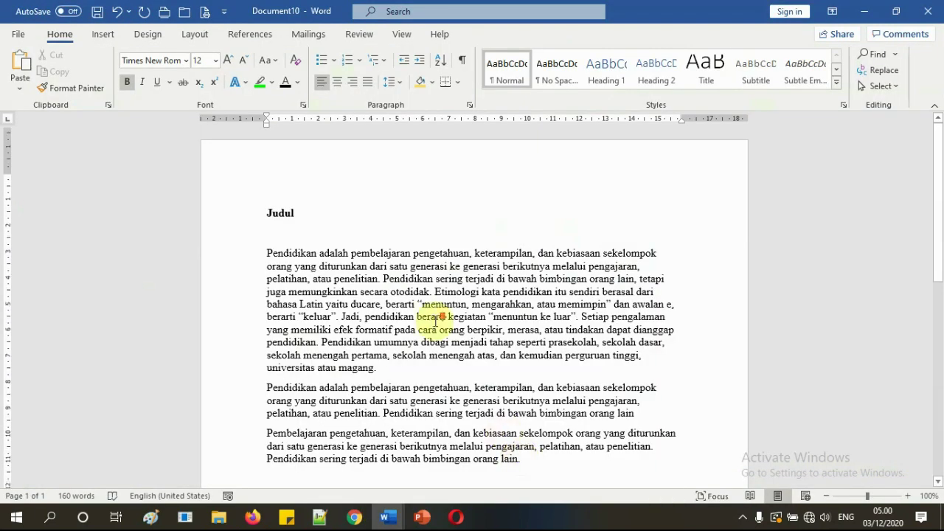
Examine the spacing between lines within the first body paragraph and the gap before the second paragraph
scroll(428, 318, down, 1)
drag(264, 219, 388, 334)
click(305, 240)
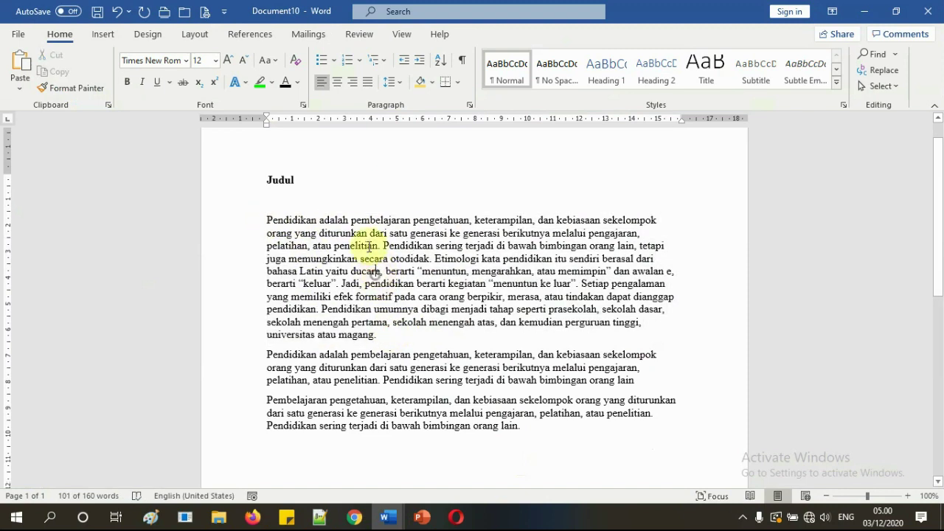
drag(339, 220, 448, 222)
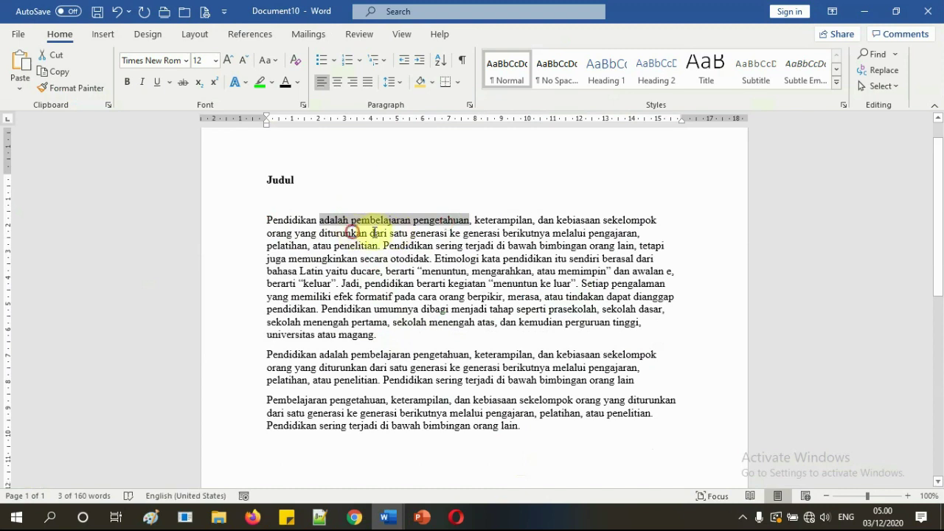
drag(319, 233, 448, 234)
drag(366, 248, 404, 253)
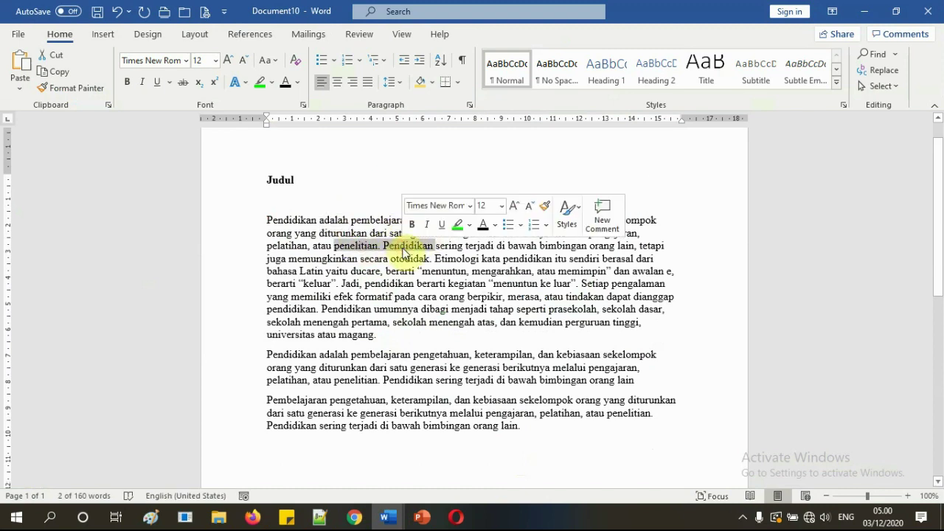
drag(320, 220, 336, 233)
click(354, 233)
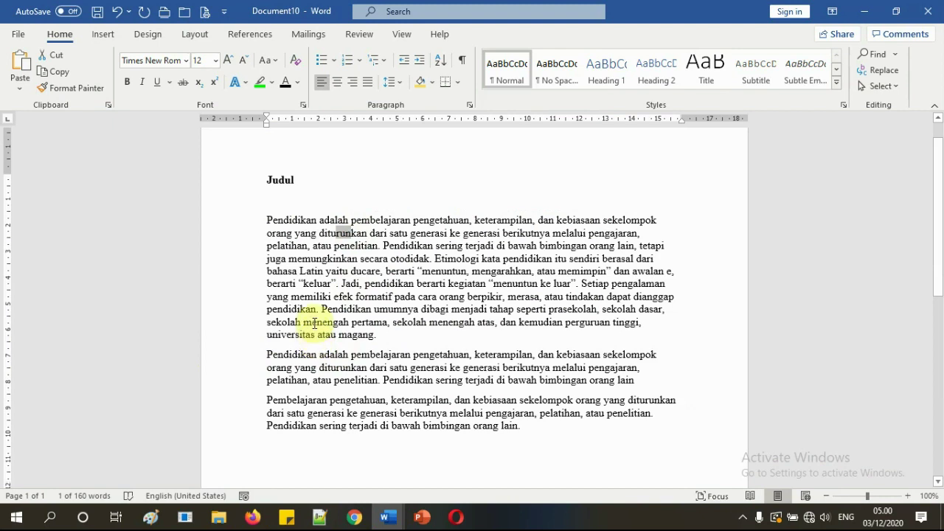
drag(267, 334, 329, 334)
click(306, 353)
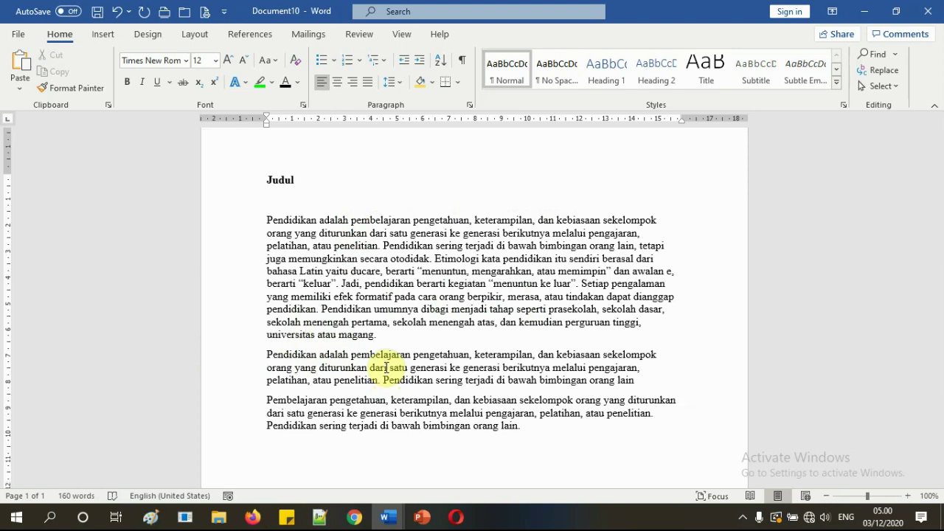
Add two new paragraphs at the end of the text, reading "Ini adalah paragraf baru." and "Paragraf lain."
scroll(386, 368, down, 3)
click(546, 326)
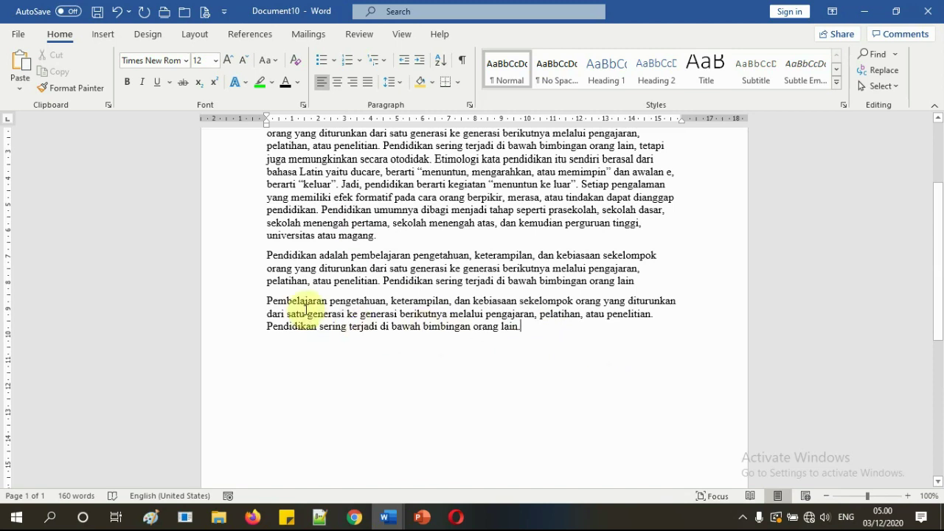
triple_click(271, 303)
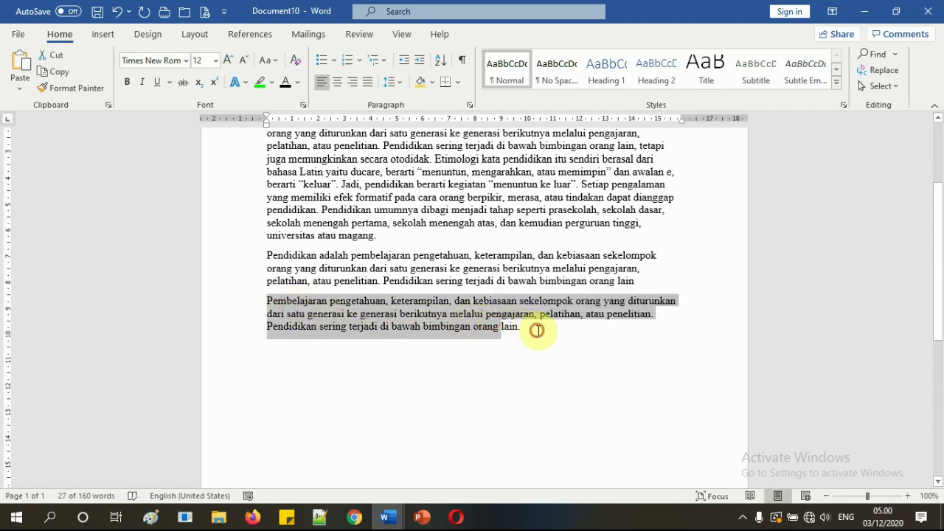
click(604, 332)
key(Return)
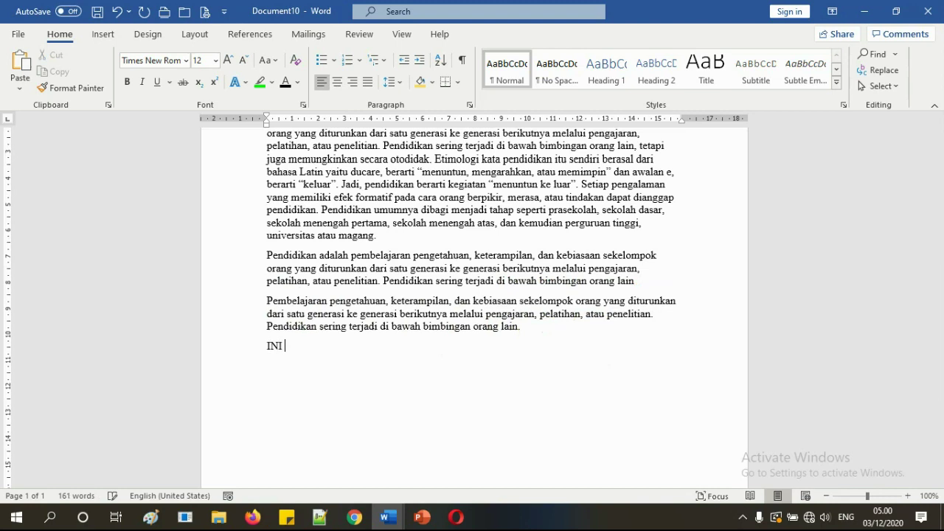
text(in)
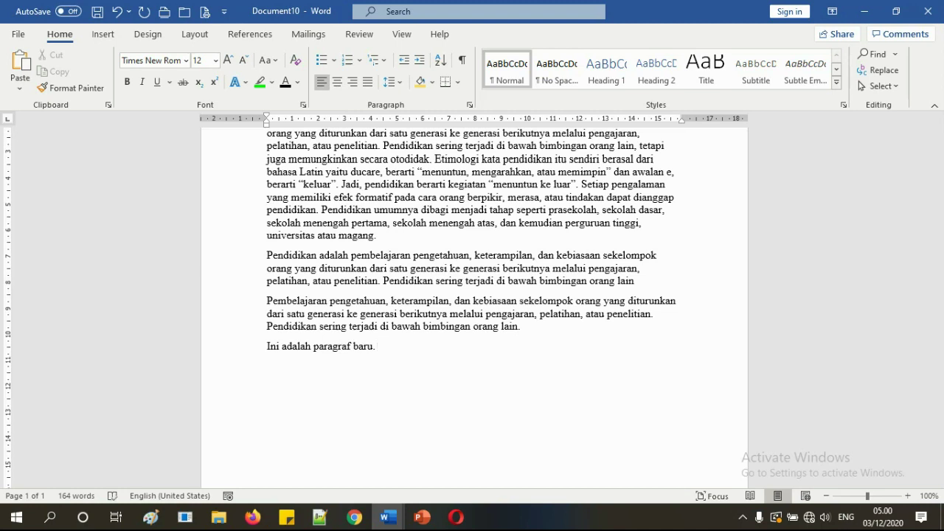
text(m)
drag(285, 346, 305, 366)
click(307, 366)
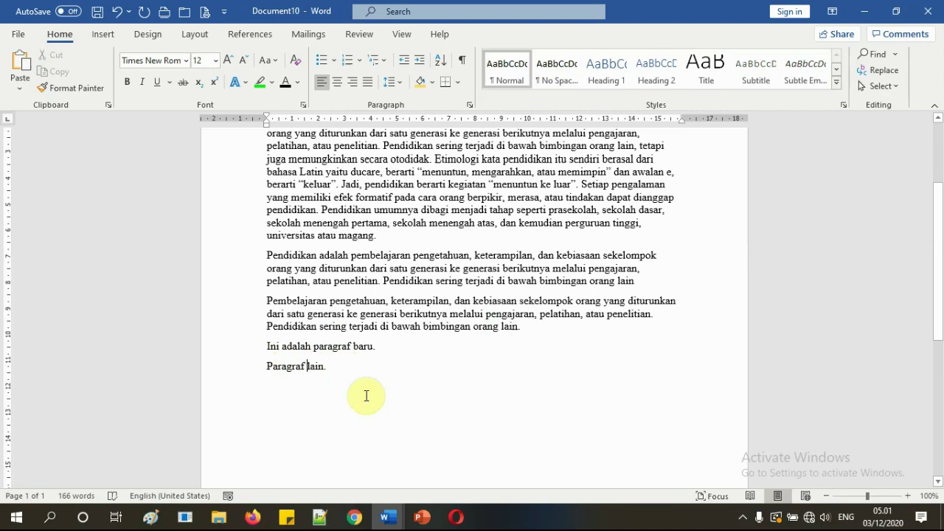
drag(281, 347, 292, 369)
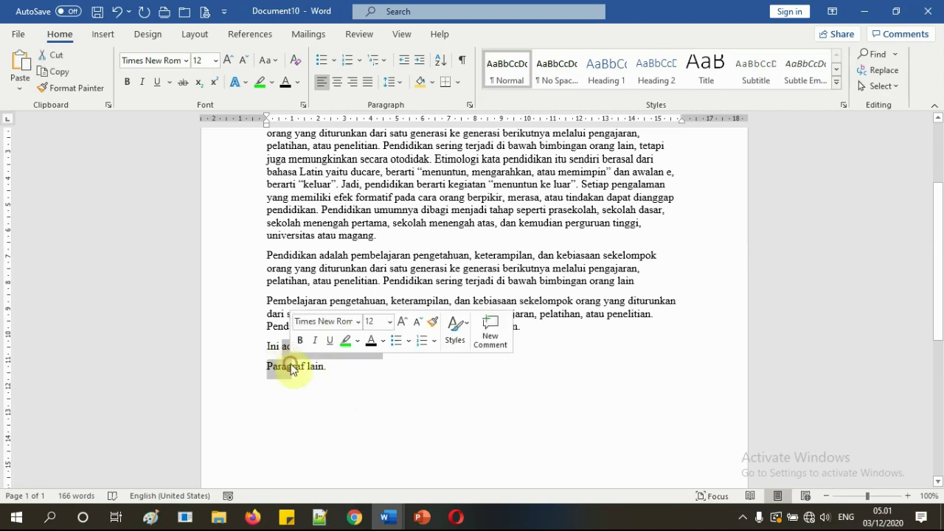
click(373, 270)
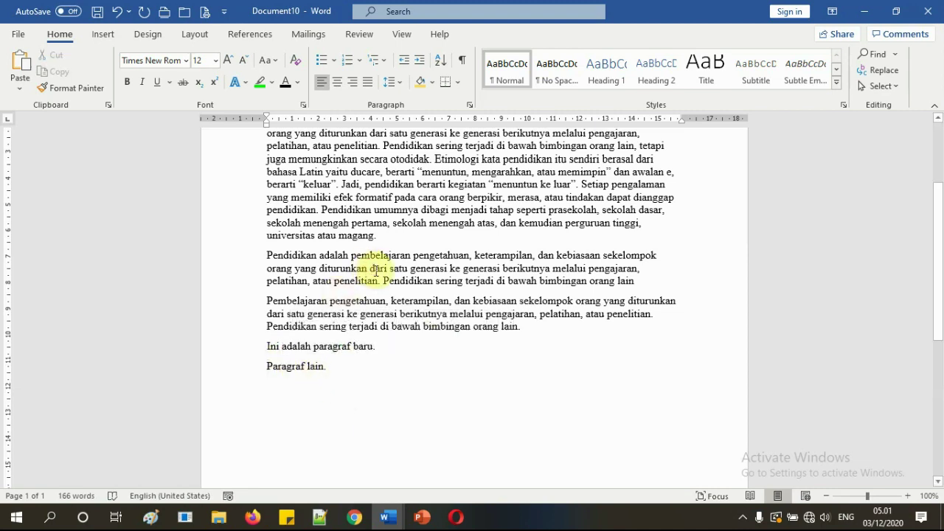
Set the spacing after all body paragraphs below the Judul heading to 0 pt
scroll(376, 270, up, 2)
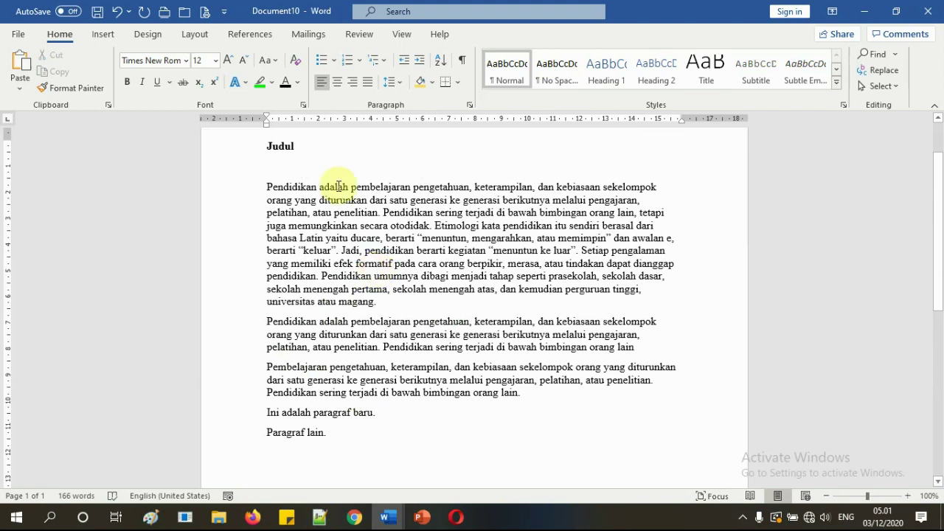
click(195, 35)
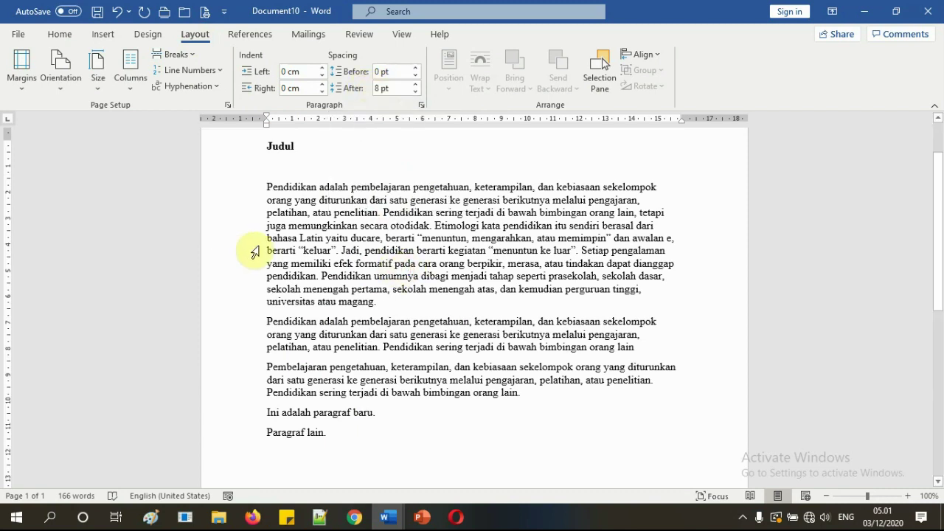
scroll(281, 239, up, 2)
scroll(280, 238, down, 1)
drag(237, 216, 286, 195)
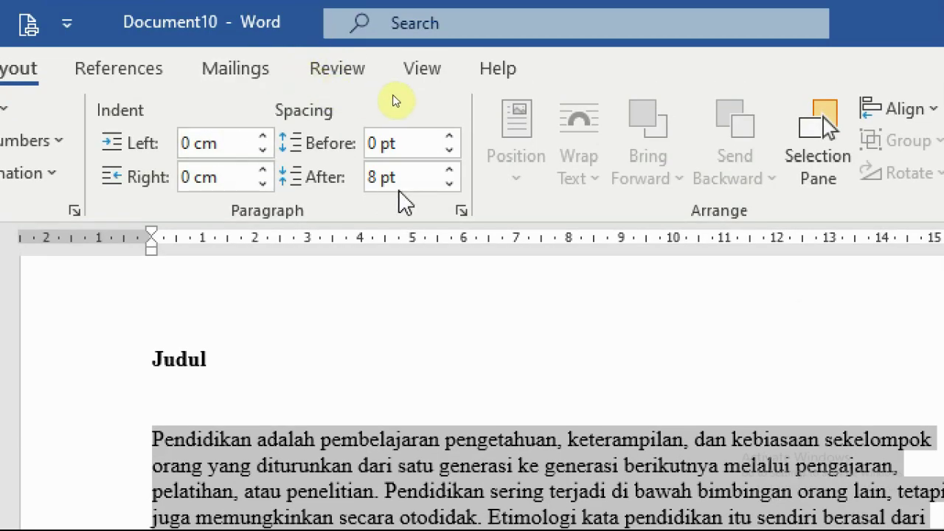
click(401, 177)
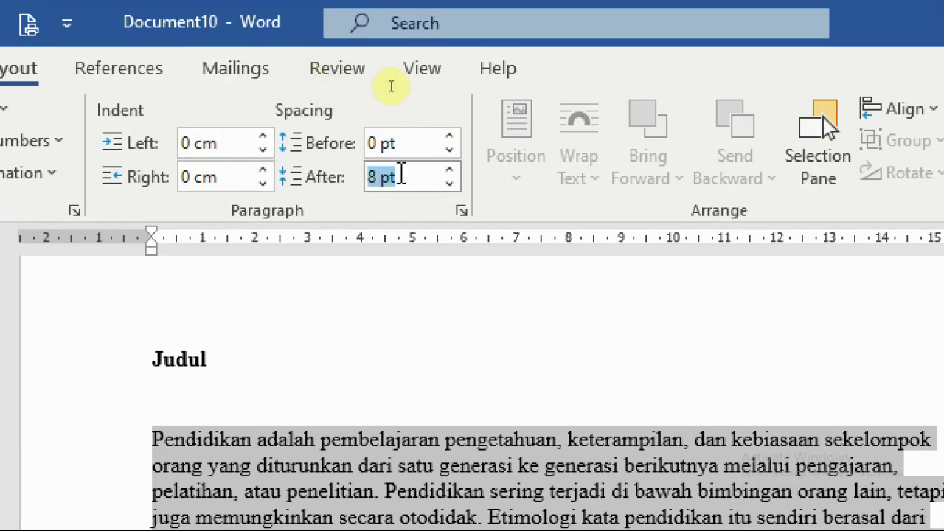
text(0)
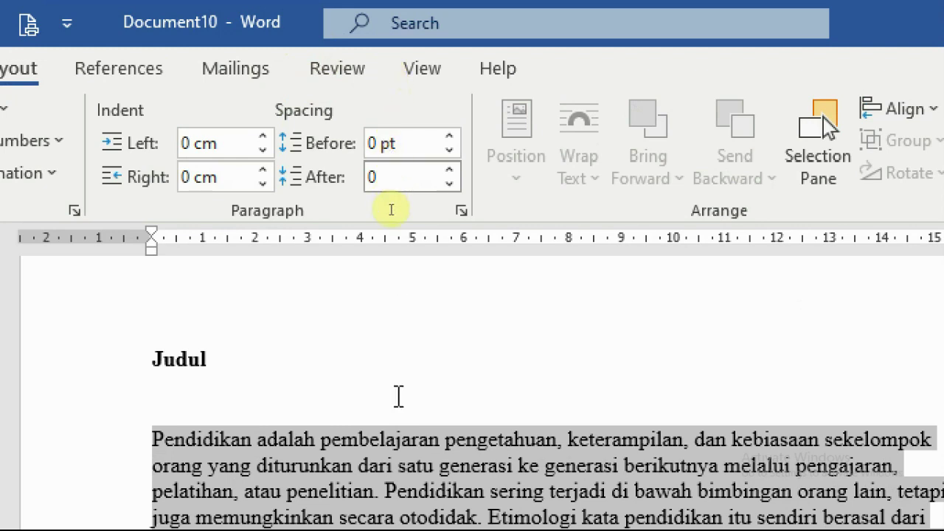
click(399, 418)
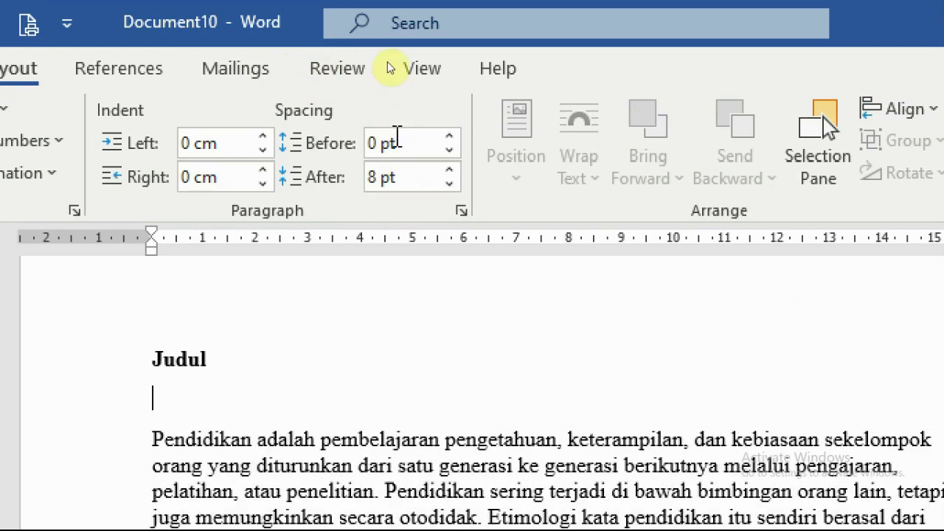
click(408, 415)
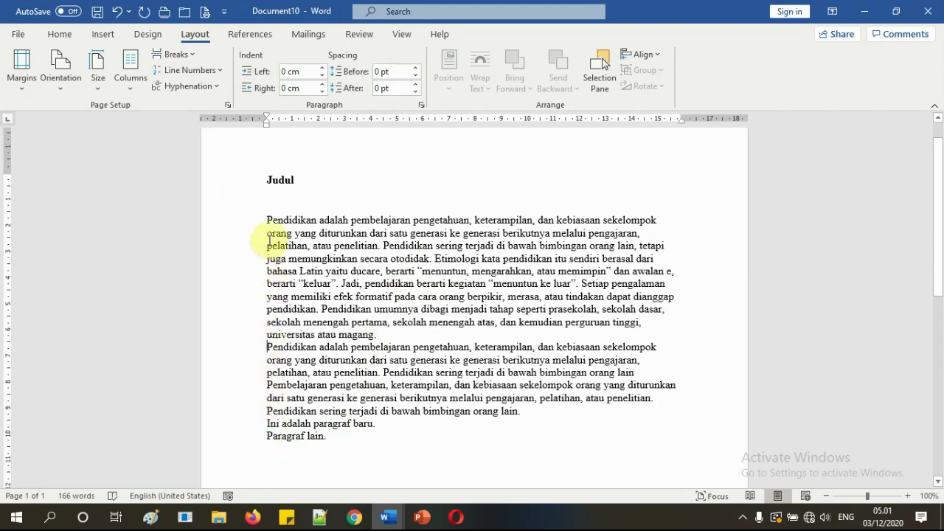
Try a line spacing of 1.5 on all body paragraphs below the Judul heading
drag(262, 223, 379, 438)
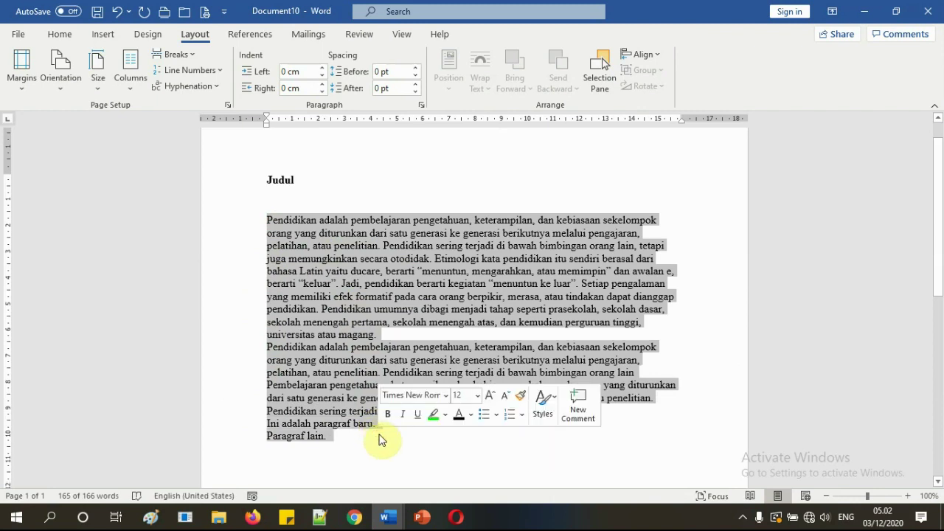
click(336, 248)
drag(291, 222, 439, 228)
drag(259, 225, 337, 301)
click(276, 268)
drag(259, 221, 381, 436)
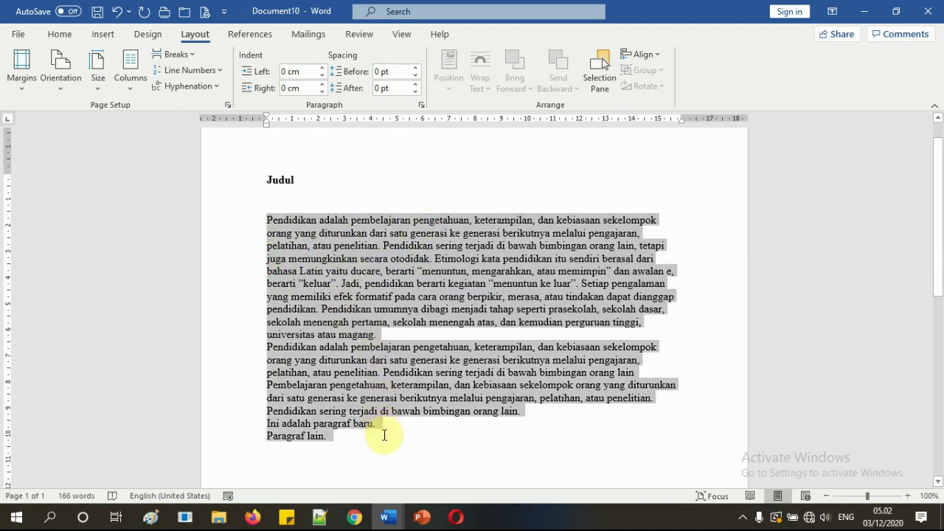
click(61, 35)
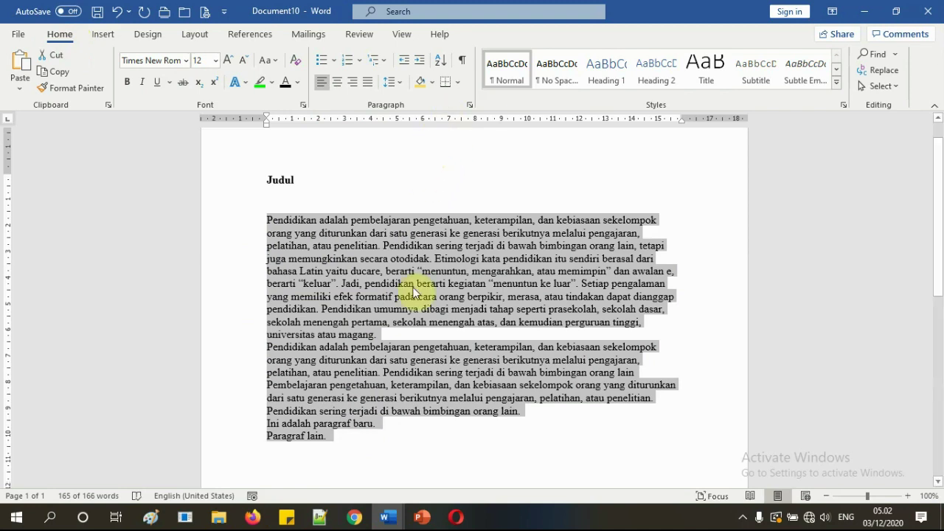
key(ctrl+5)
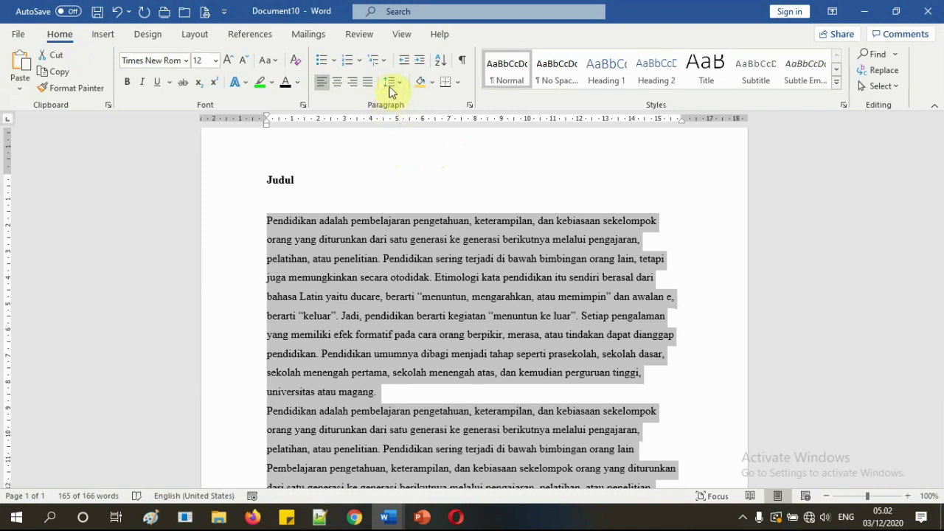
click(377, 18)
click(390, 101)
click(333, 325)
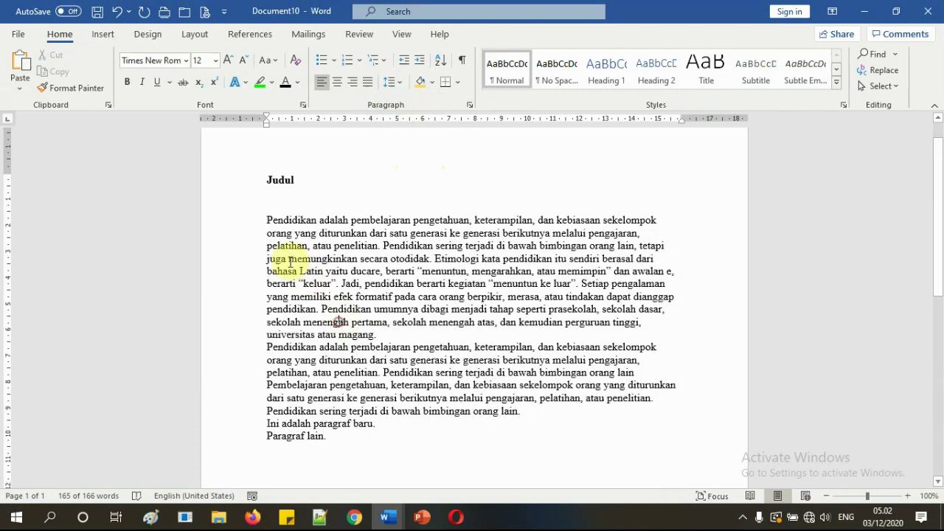
Set the line spacing of all body paragraphs below the Judul heading to 2.0
drag(253, 221, 387, 436)
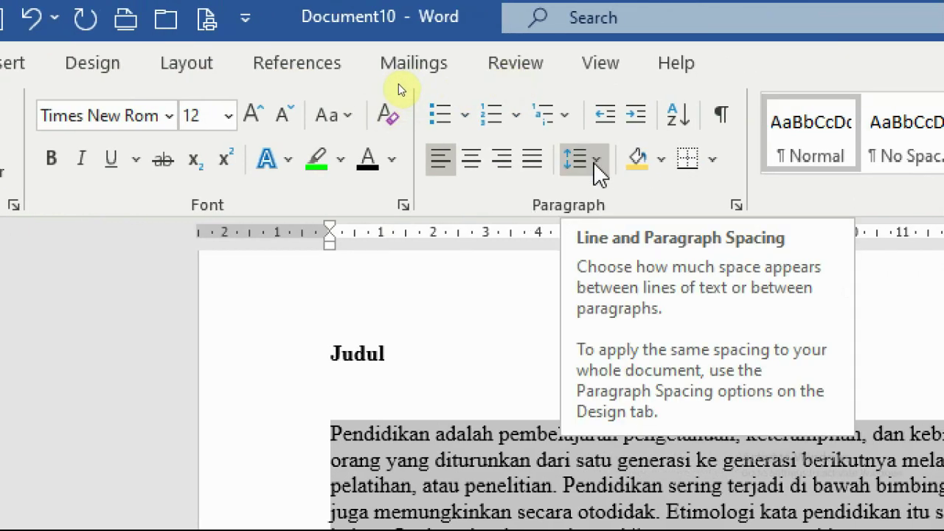
click(594, 160)
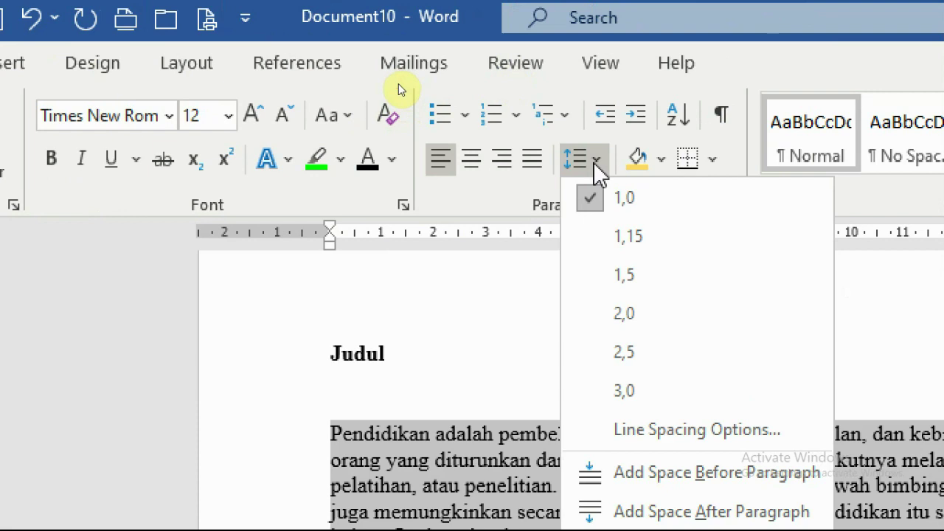
click(634, 314)
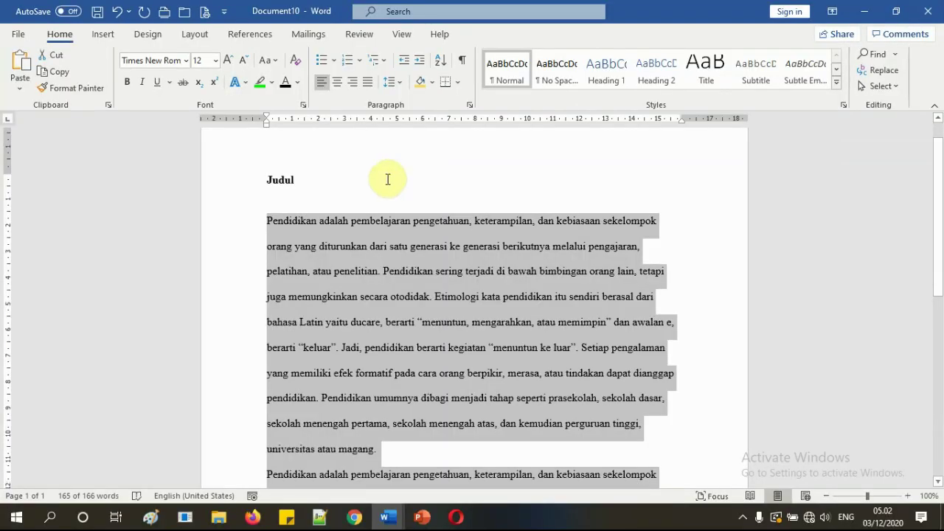
click(462, 378)
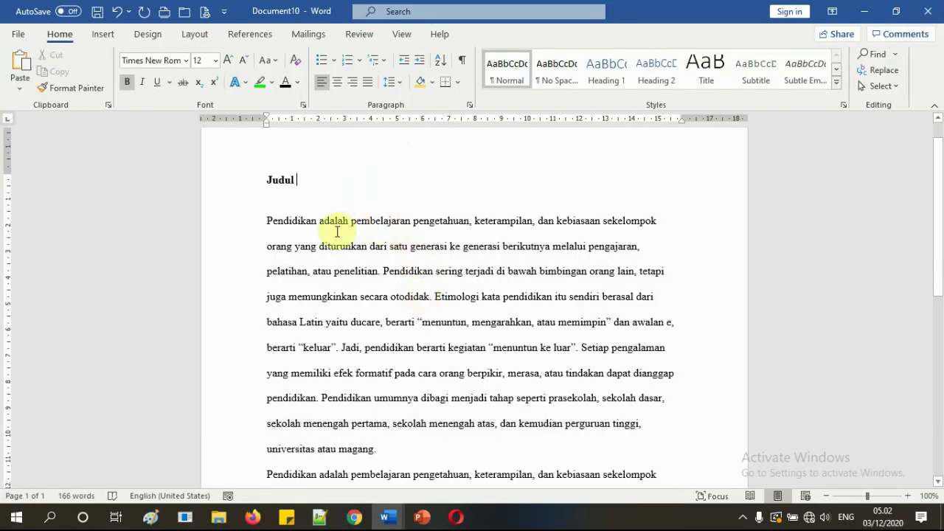
Indent the first line of each of the first three body paragraphs by one tab stop
click(266, 221)
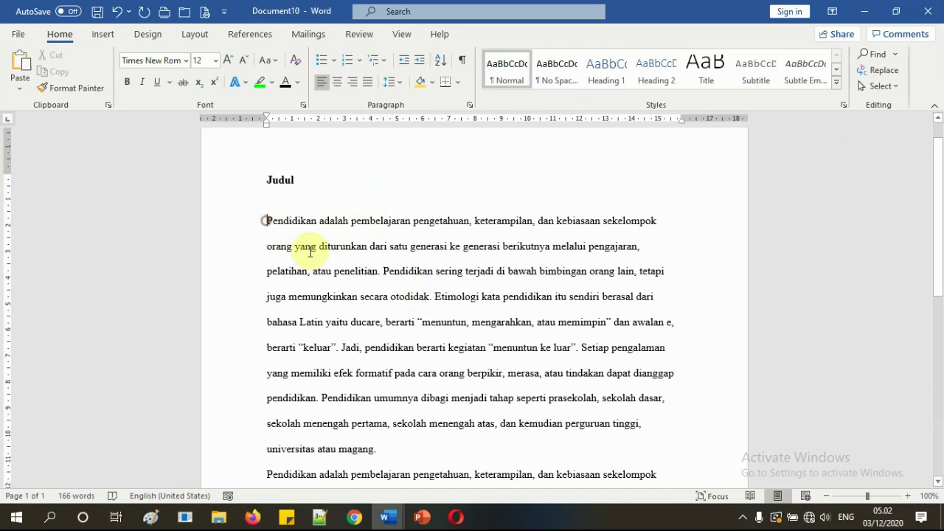
key(Tab)
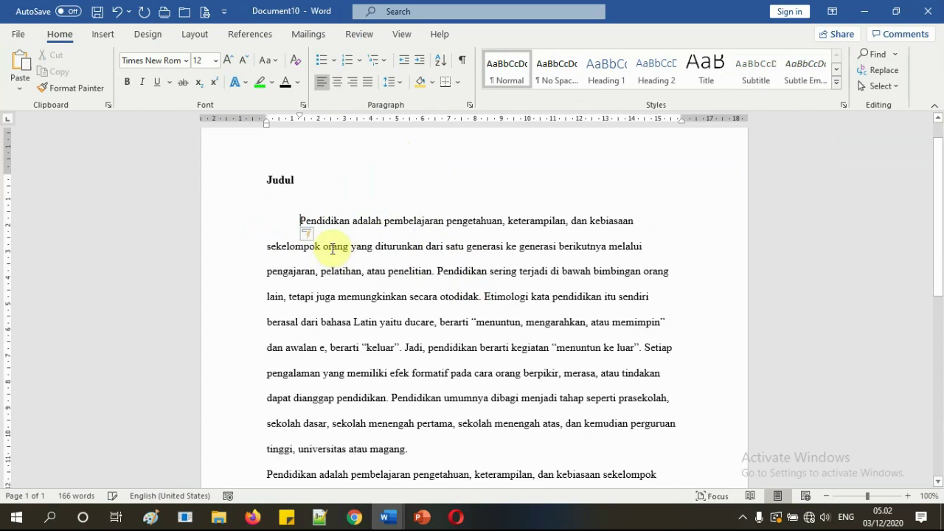
scroll(344, 273, down, 2)
click(267, 409)
key(Tab)
scroll(379, 415, down, 3)
scroll(396, 411, down, 1)
click(263, 378)
key(Tab)
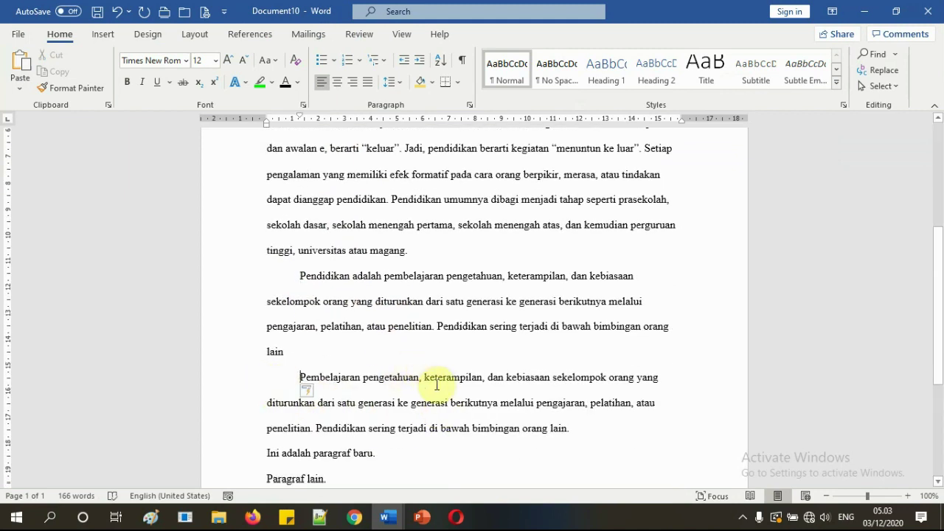
Justify the first body paragraph below the Judul heading so its text spreads evenly between the margins
scroll(441, 385, up, 5)
drag(298, 189, 673, 391)
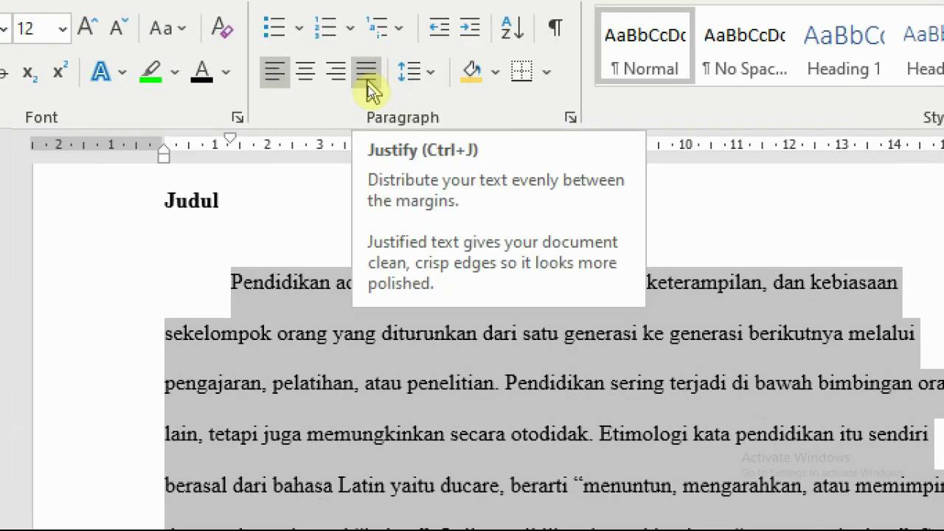
click(369, 90)
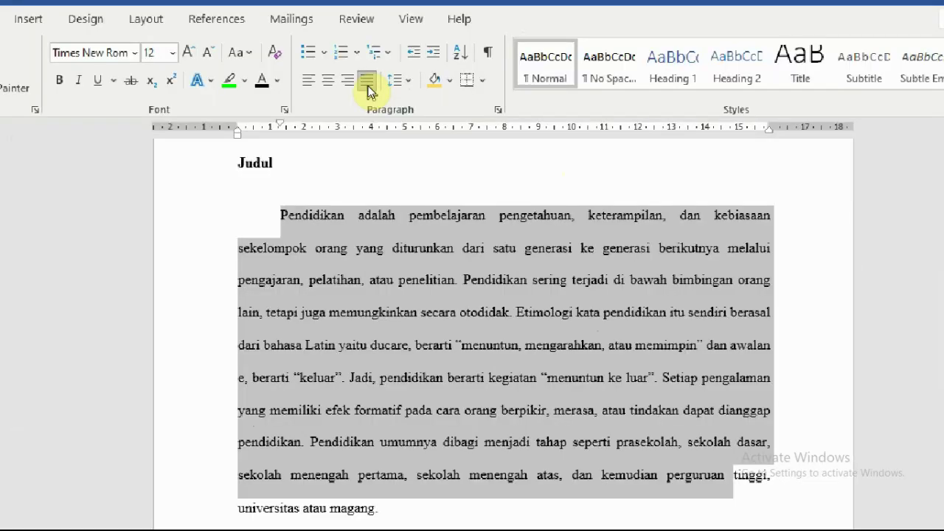
click(590, 386)
scroll(472, 244, down, 3)
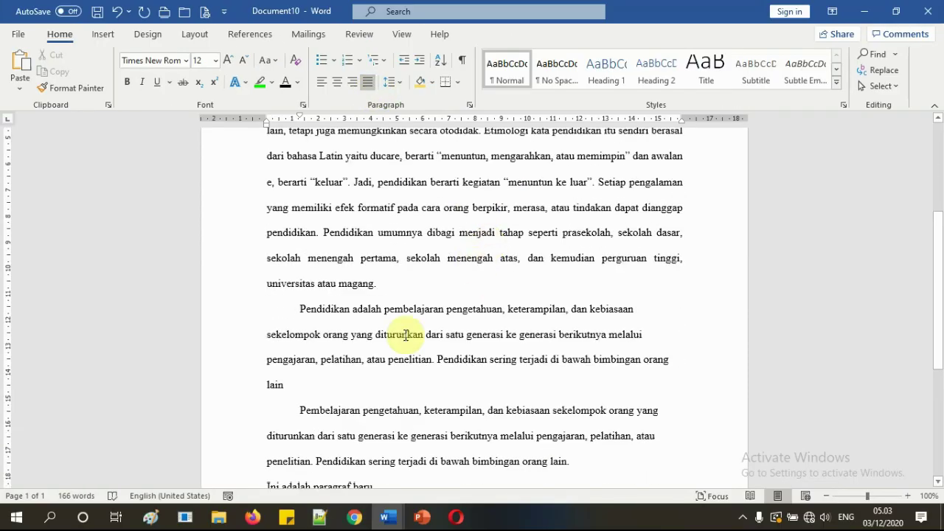
Justify the second and third body paragraphs in the same way as the first one
drag(297, 308, 284, 385)
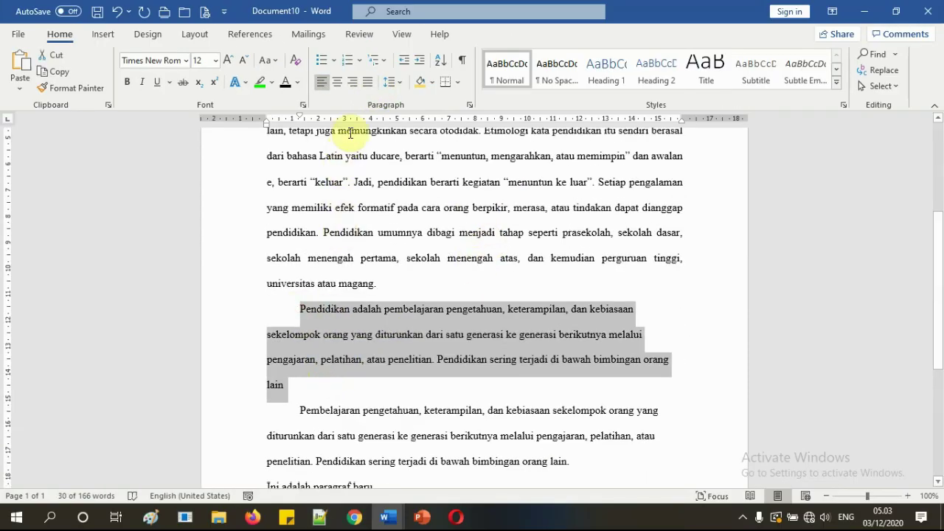
click(367, 82)
click(301, 385)
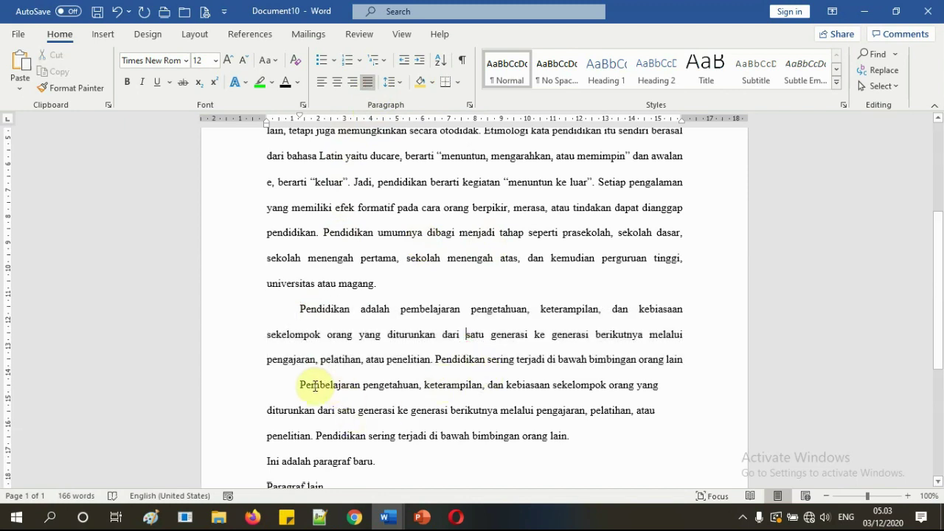
shift+click(572, 442)
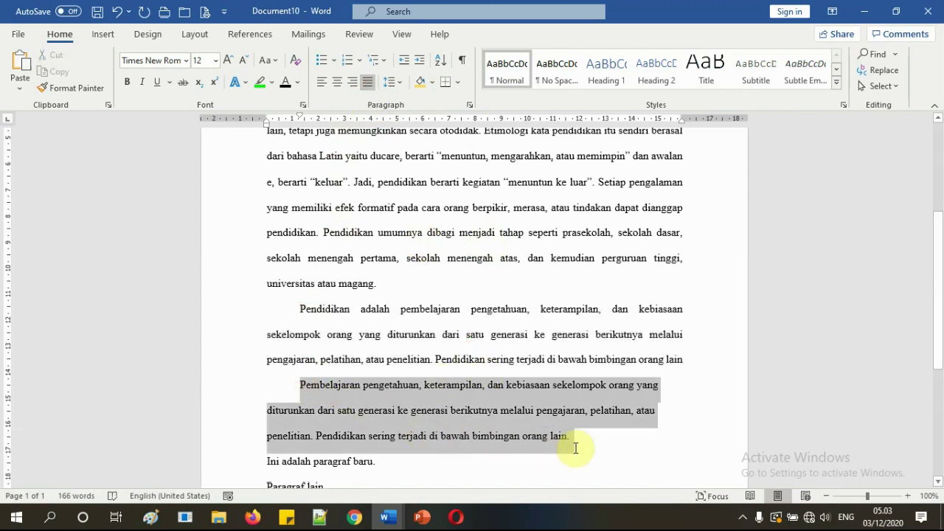
click(367, 82)
click(522, 338)
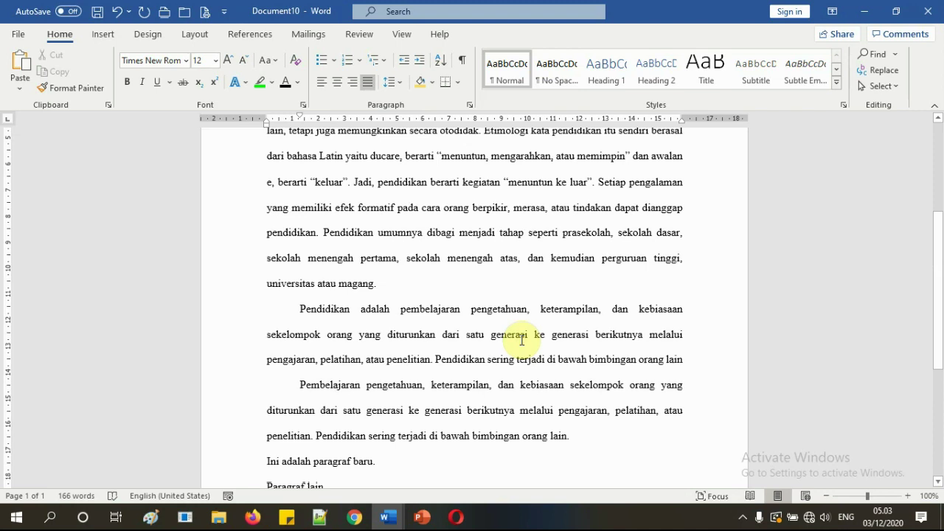
scroll(522, 338, up, 3)
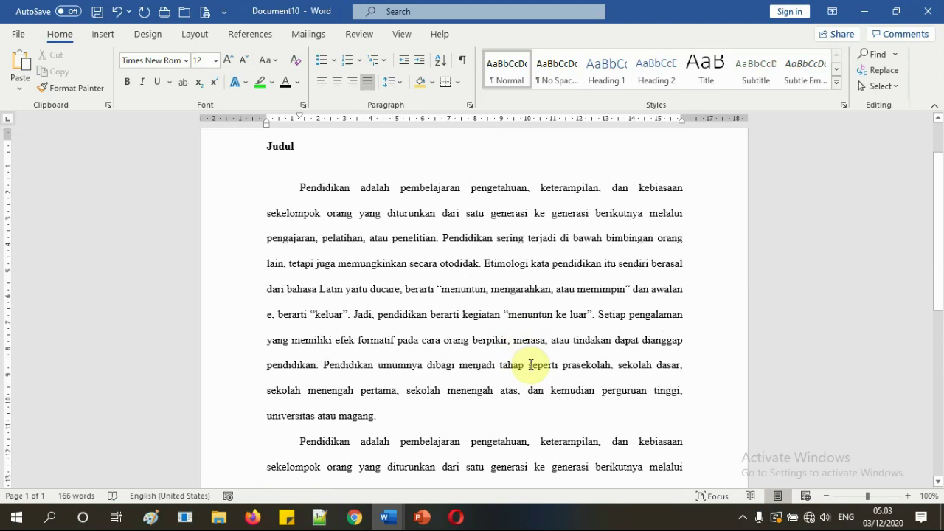
click(407, 345)
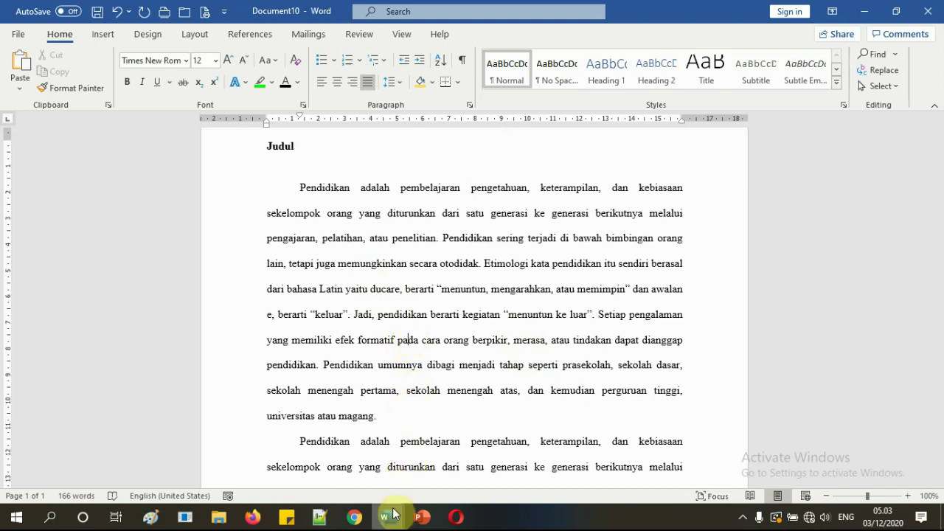
Switch to the empty Document11 and set its paragraph spacing after to 0 pt
mouse_move(393, 517)
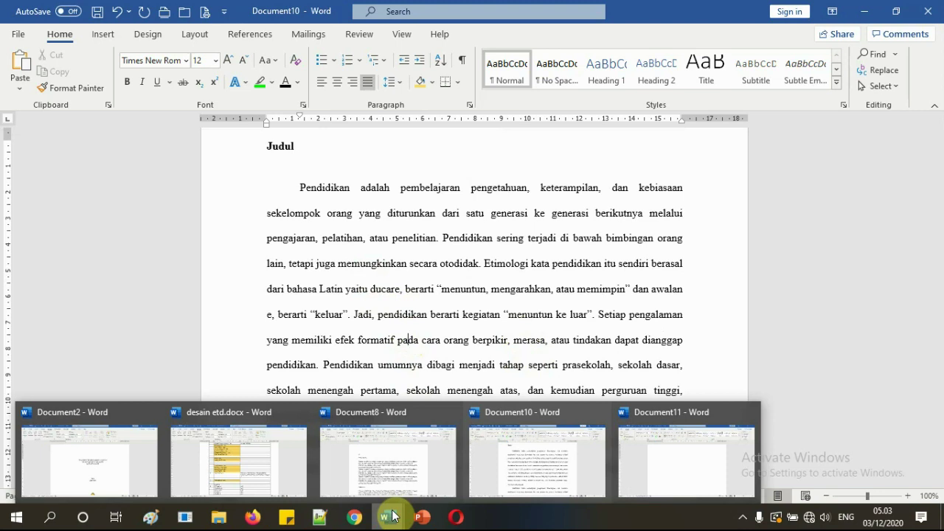
click(701, 452)
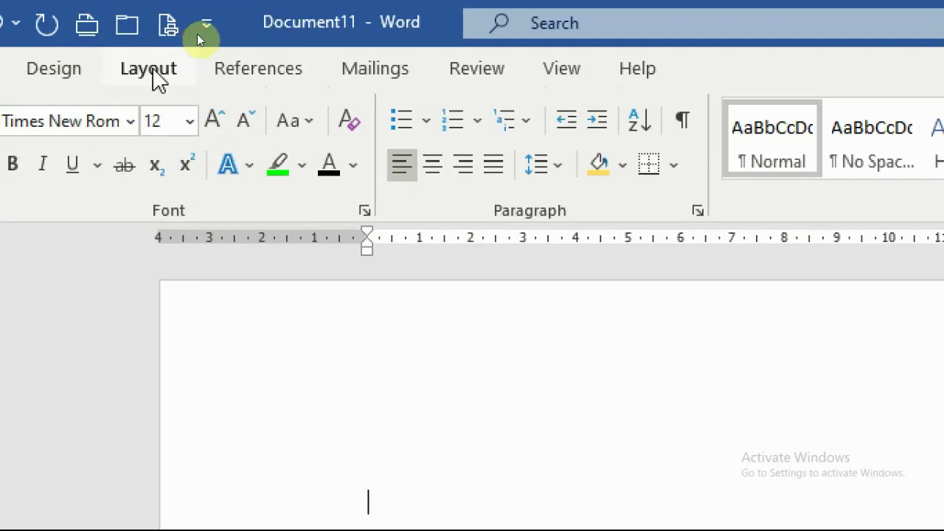
click(152, 68)
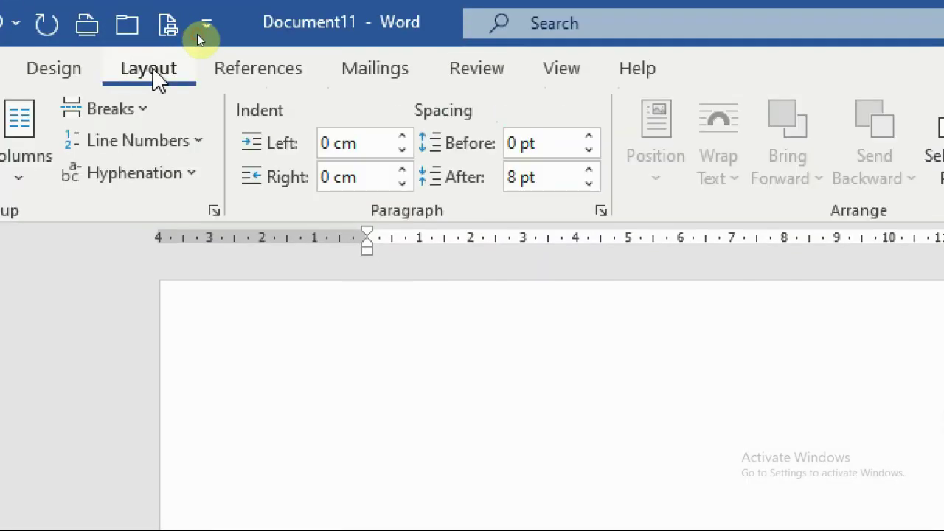
click(520, 177)
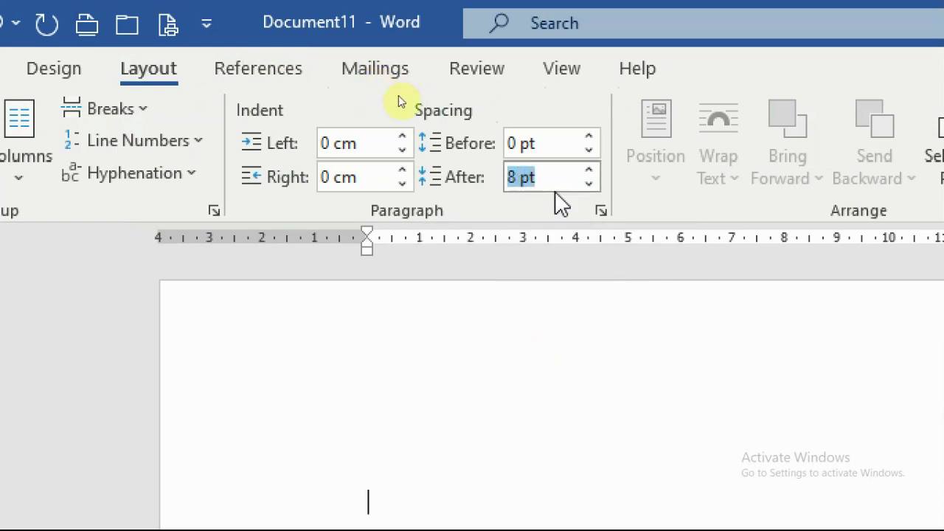
text(0)
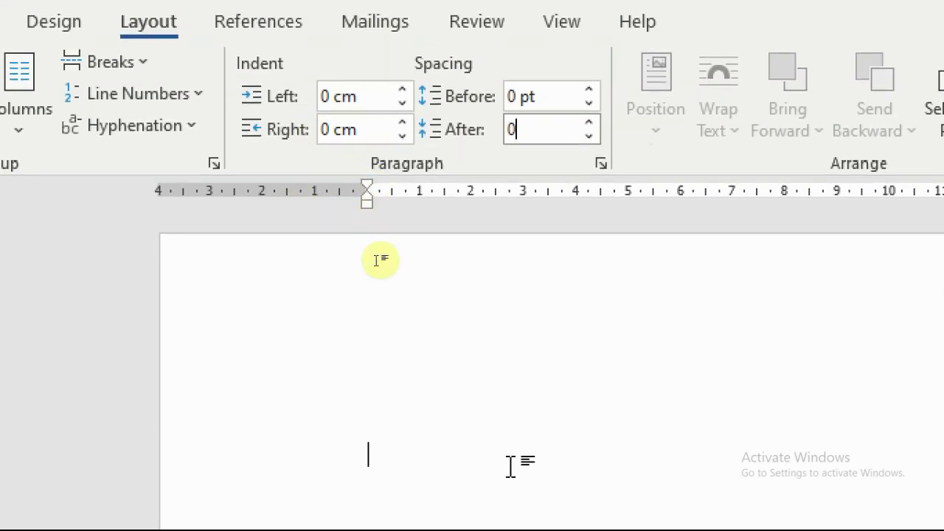
click(312, 270)
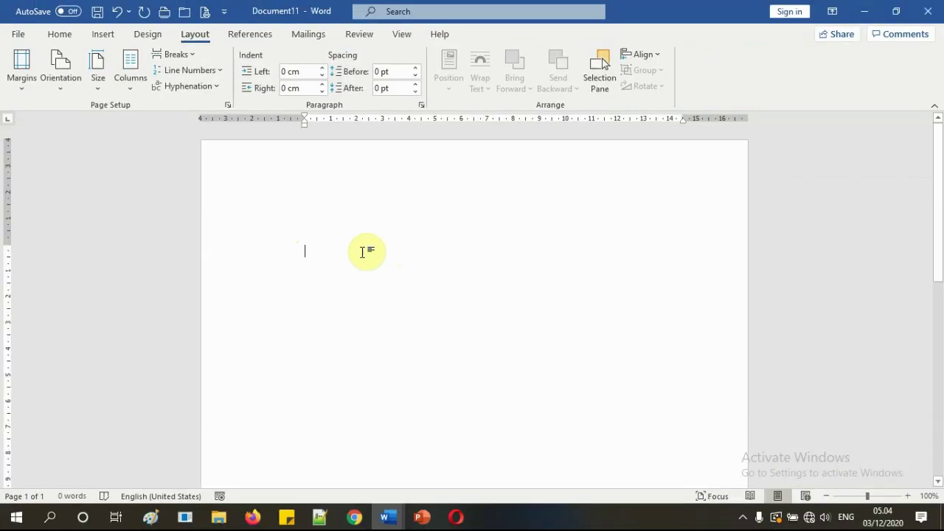
click(446, 426)
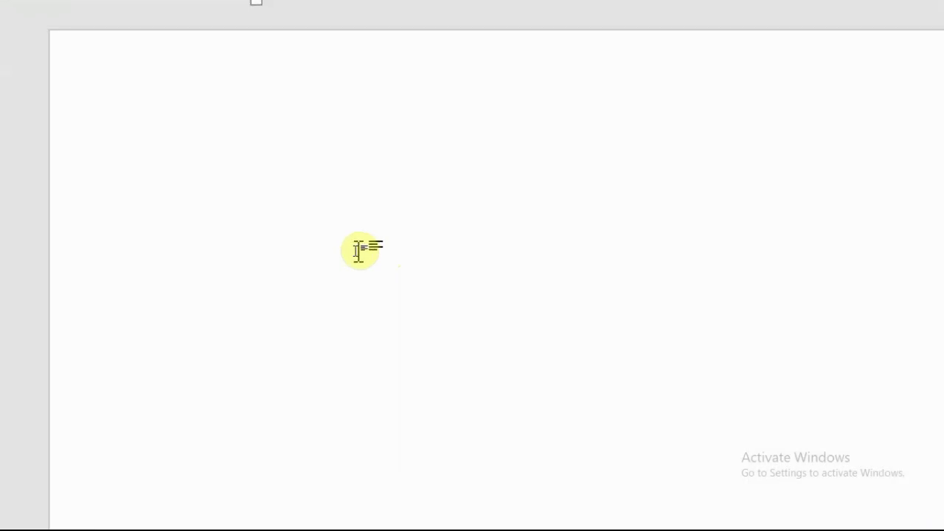
text(penga)
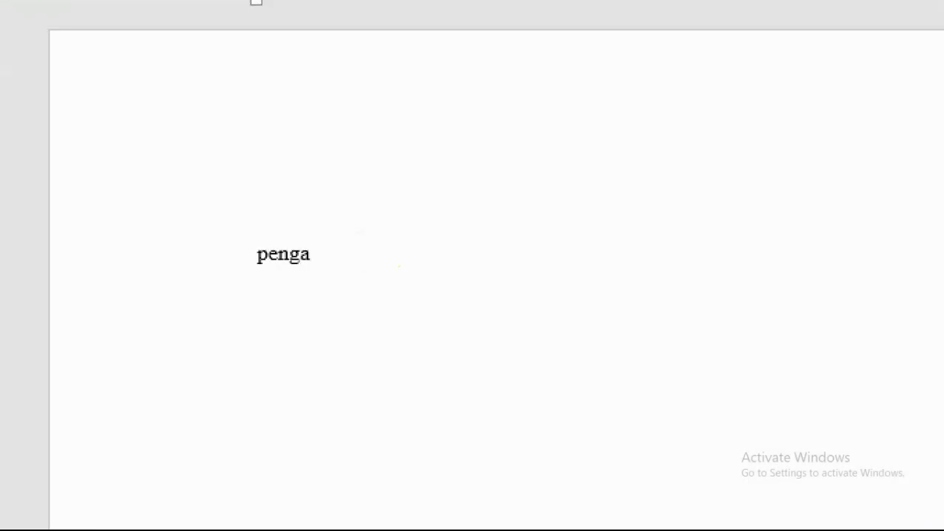
key(BackSpace)
key(BackSpace)
key(BackSpace)
key(BackSpace)
key(BackSpace)
Enter the title "PENGARUH PEMBELAJARAN DARING TERHADAP PRESTASI SISWA DI BANDA ACEH" in capitals at the start of the page
text(PENGARUH)
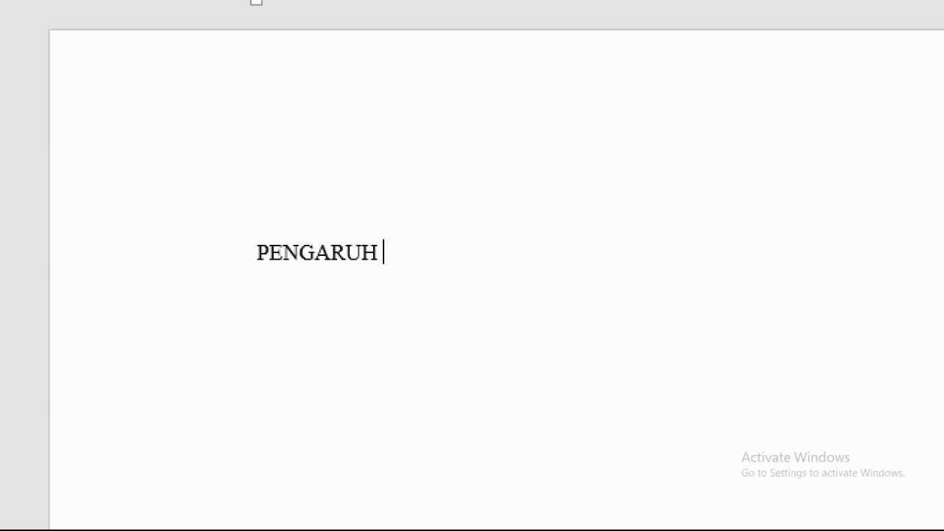
text(PEMBEL)
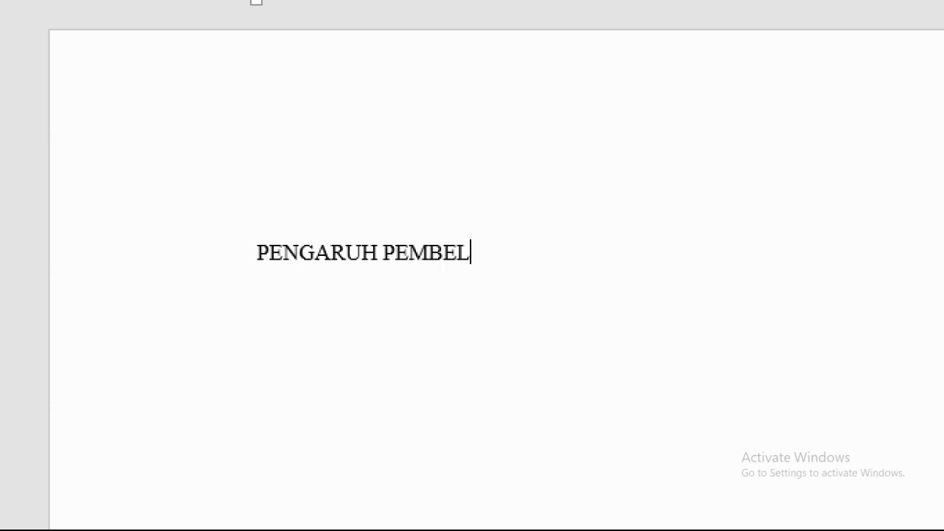
text(AJARAN DA)
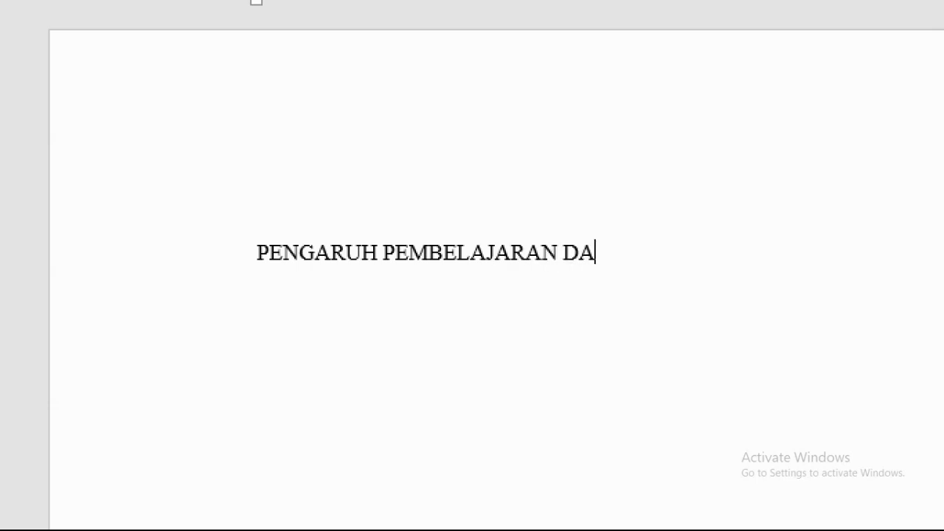
text(RING )
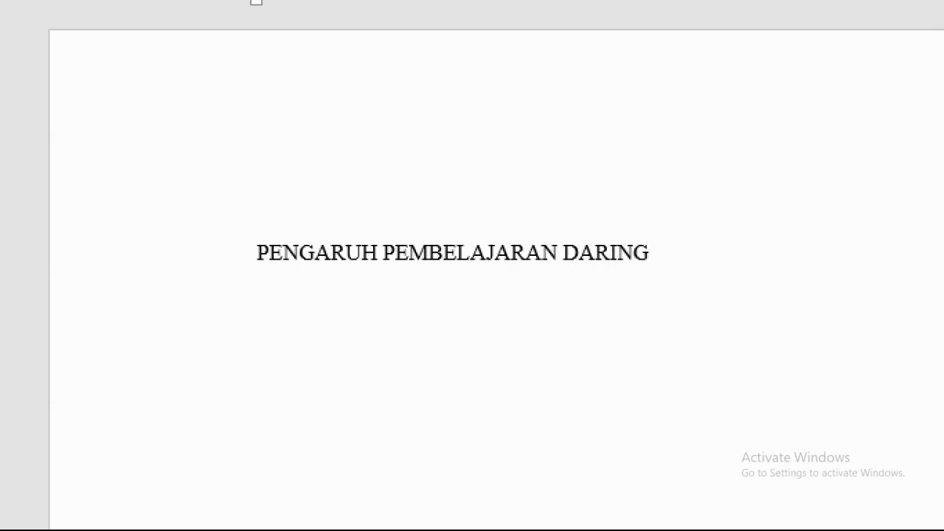
text(TER)
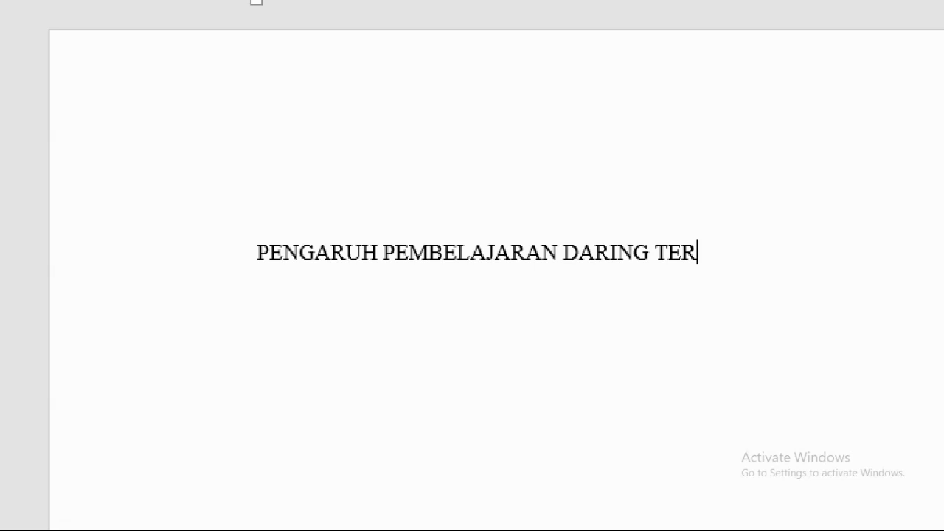
text(HADAP PRESTA)
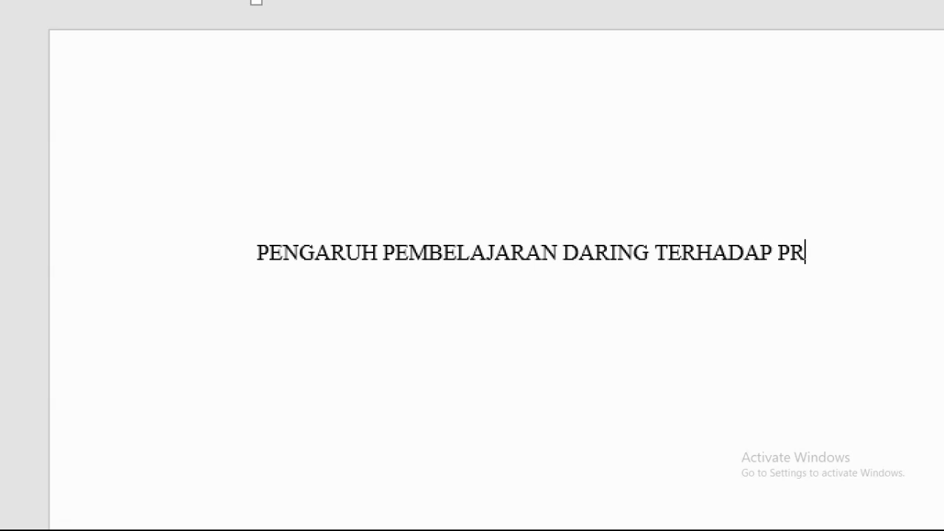
text(SI SISWA)
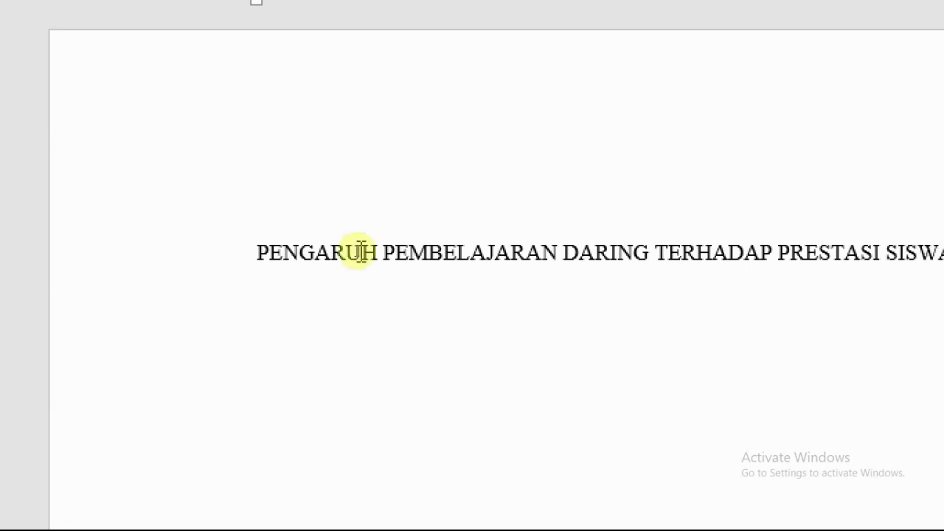
text( DI BANAD)
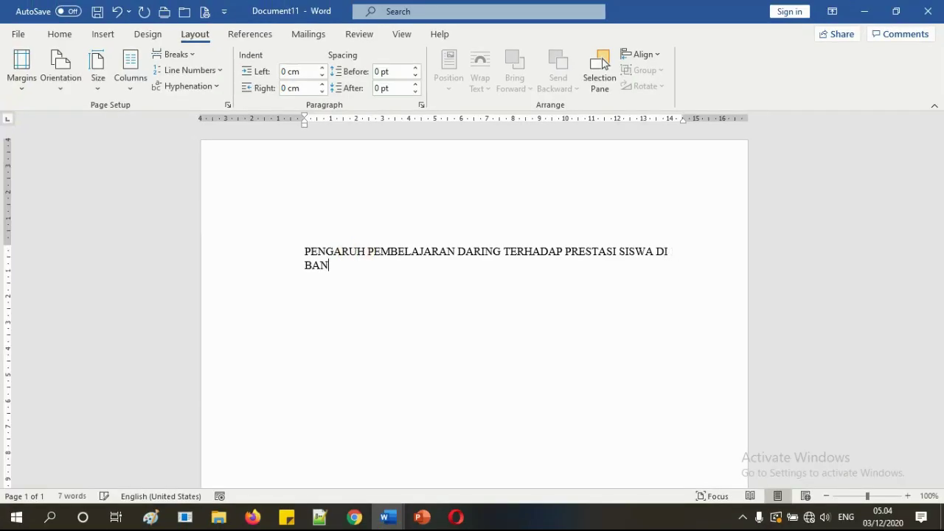
key(BackSpace)
key(BackSpace)
key(BackSpace)
key(BackSpace)
text(NDA ACE)
key(BackSpace)
key(BackSpace)
text(ACE)
Center the title and break it into two lines before the word PRESTASI
click(65, 34)
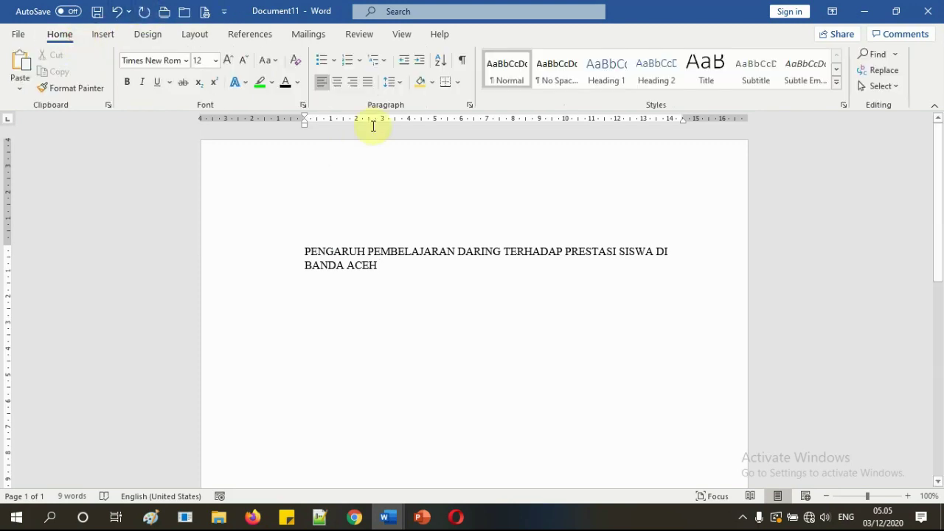
click(338, 84)
click(505, 266)
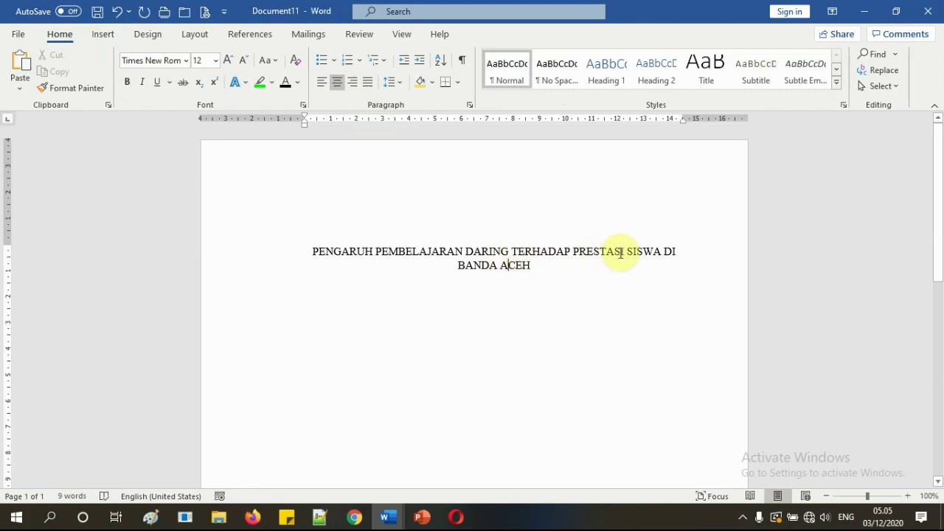
click(574, 251)
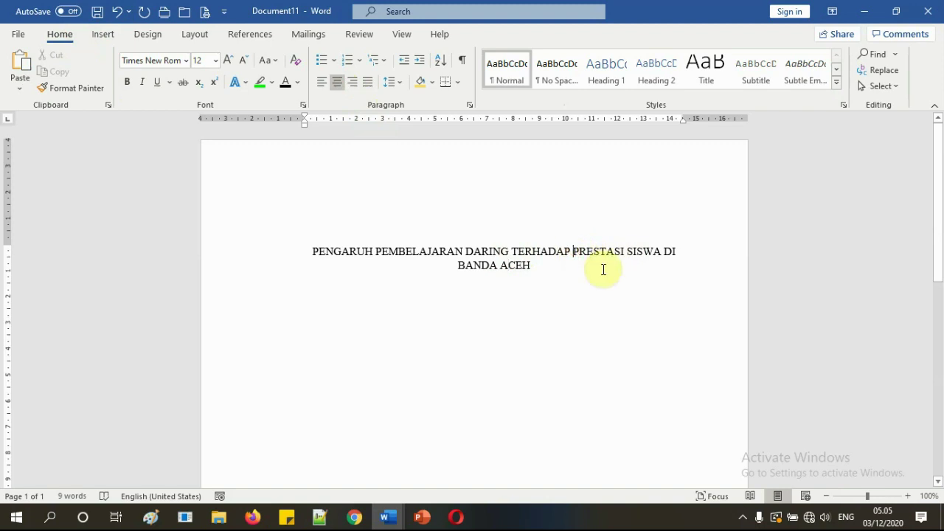
key(Return)
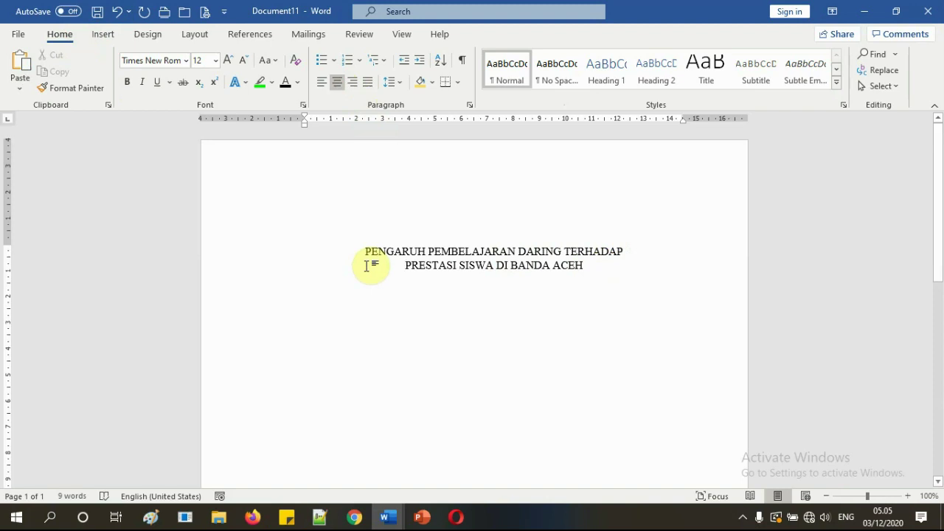
drag(362, 250, 579, 251)
drag(402, 267, 570, 271)
click(505, 288)
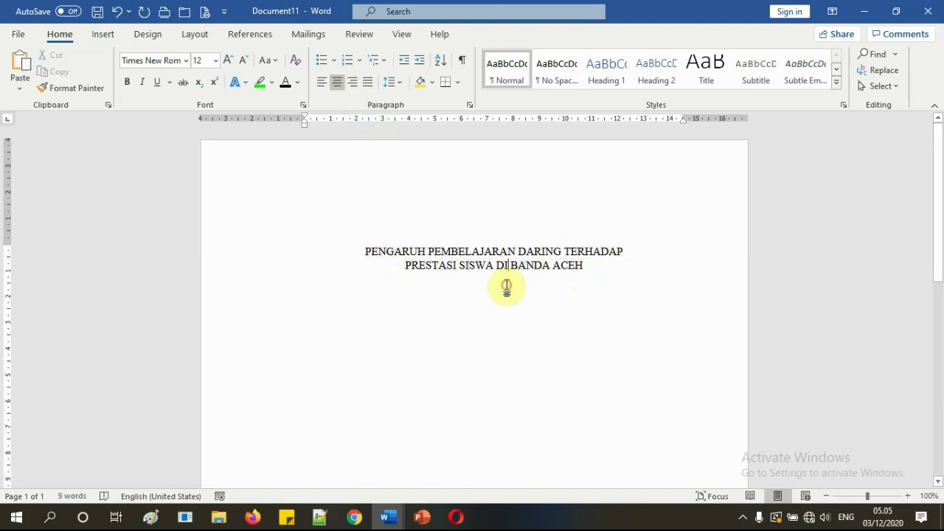
Leave several blank lines below the title and enter "Disusun oleh" with the author's name on the line beneath
click(595, 265)
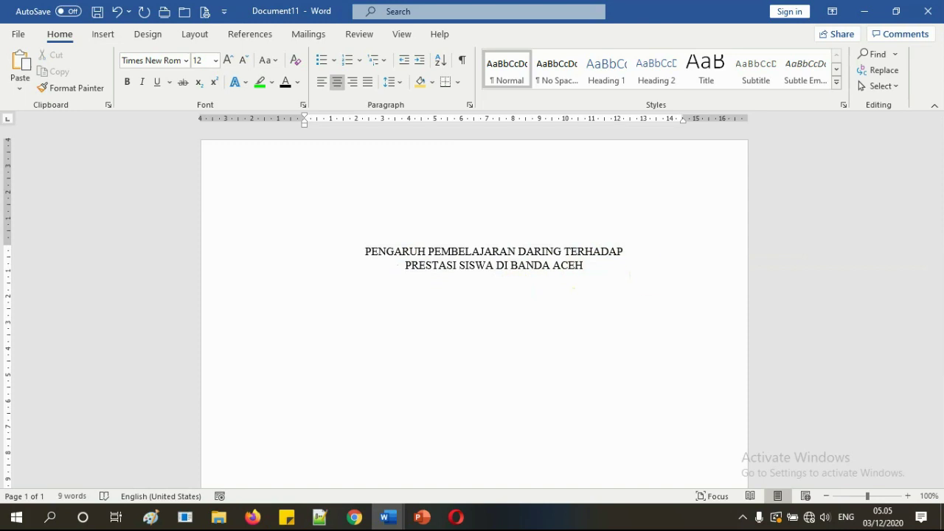
scroll(644, 300, down, 5)
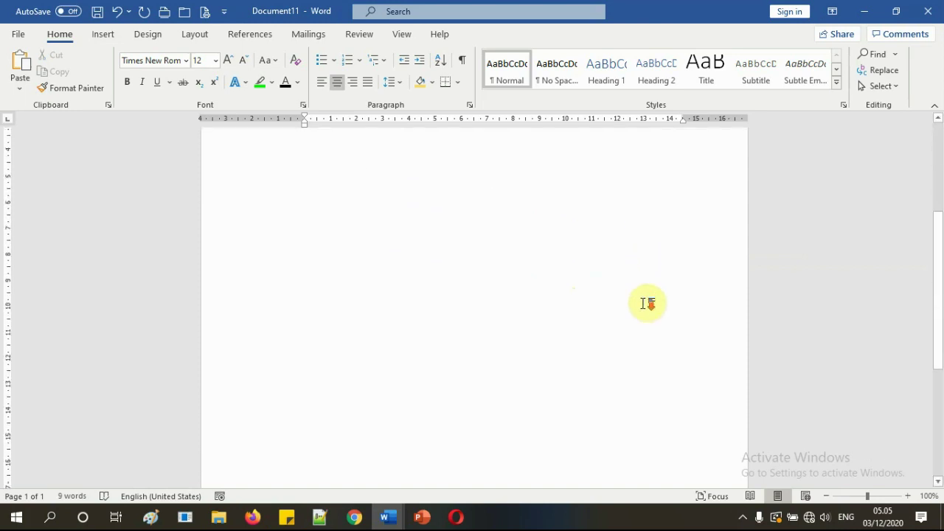
key(Return)
key(Return)
scroll(612, 273, up, 5)
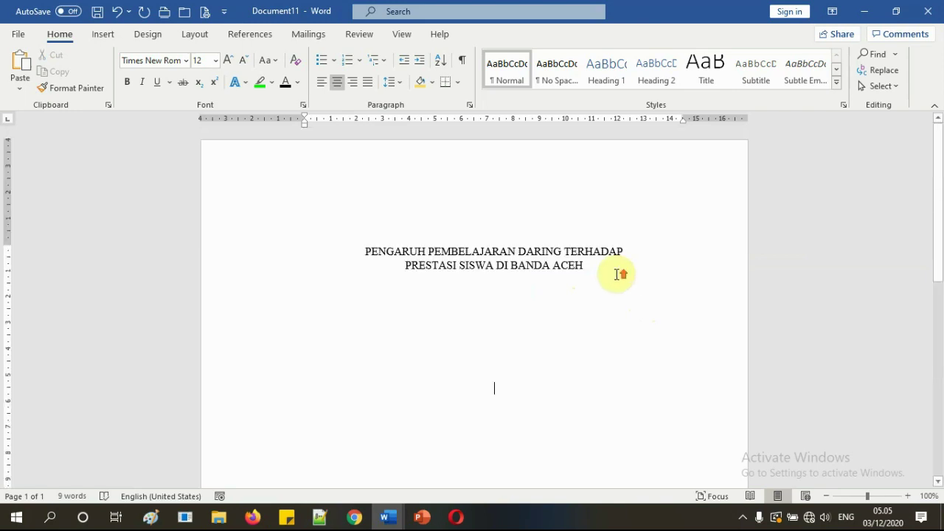
scroll(617, 281, down, 3)
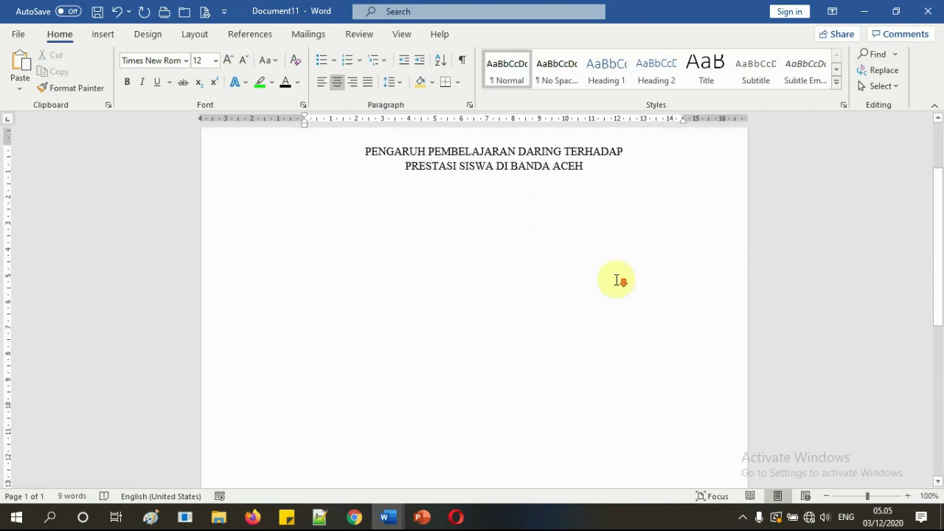
text(Di)
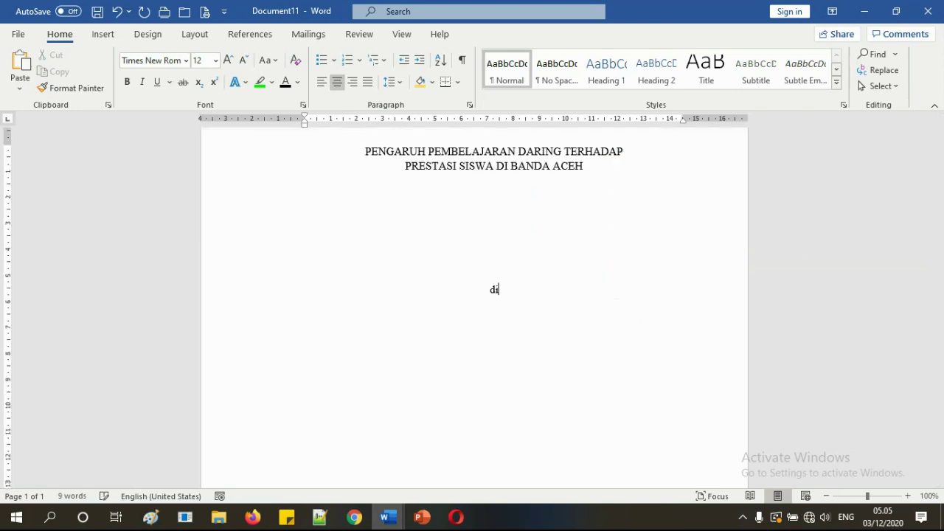
key(BackSpace)
text(susun oleh )
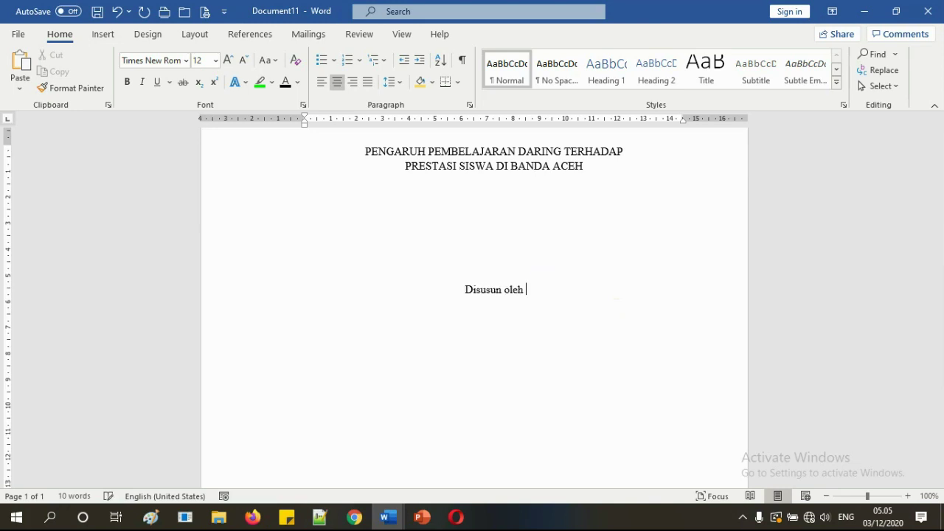
text(Agussalim)
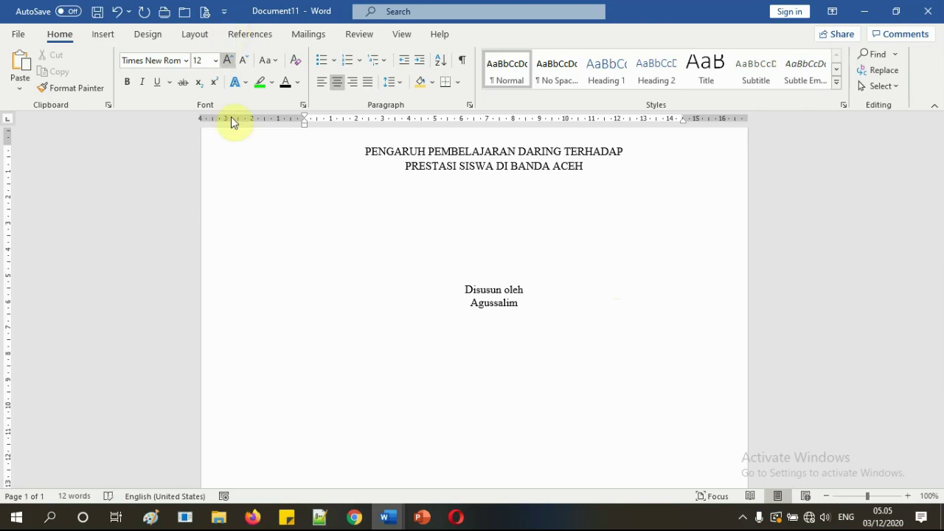
Insert the picture logo-unsyiah-kuning-small.png from this device a few lines below the author's name
scroll(352, 238, down, 3)
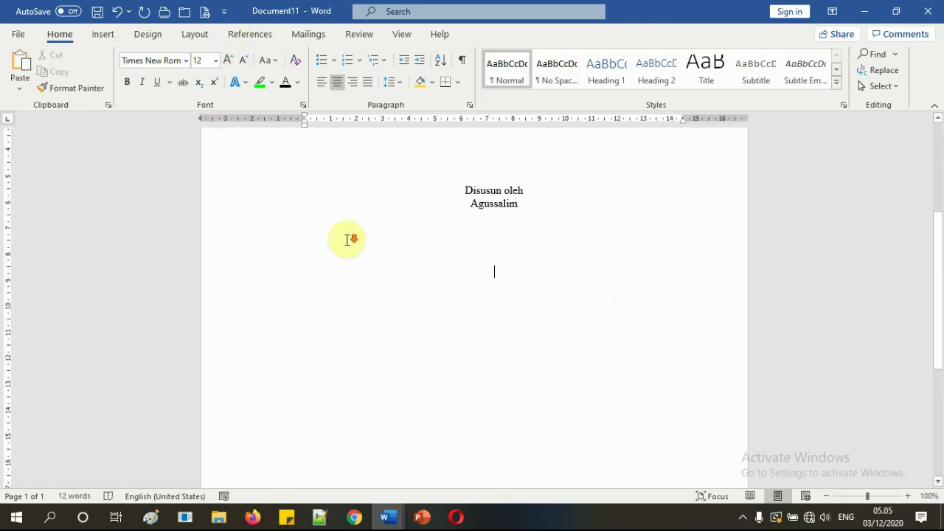
click(103, 34)
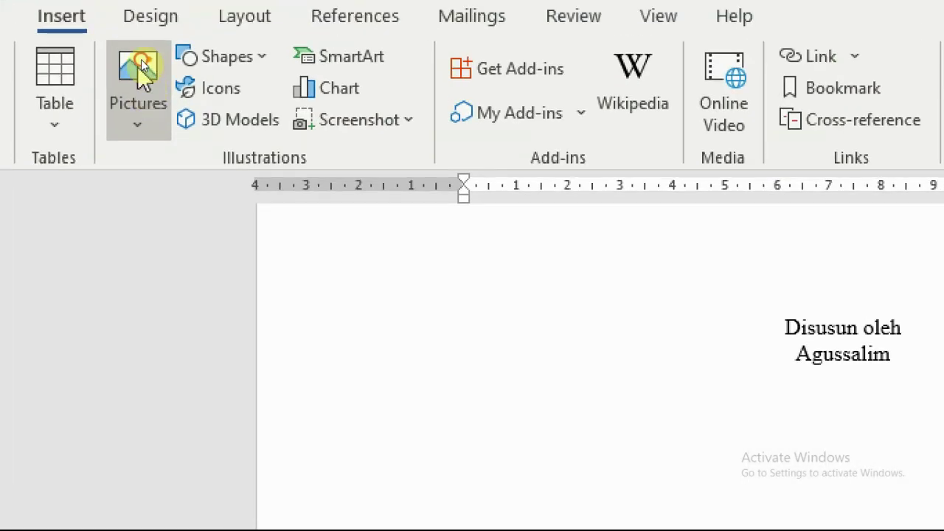
click(143, 67)
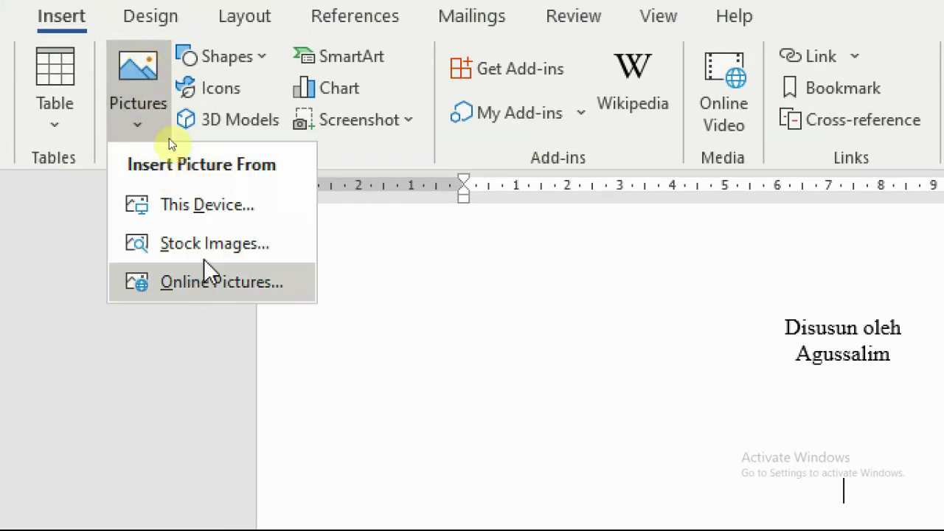
click(198, 205)
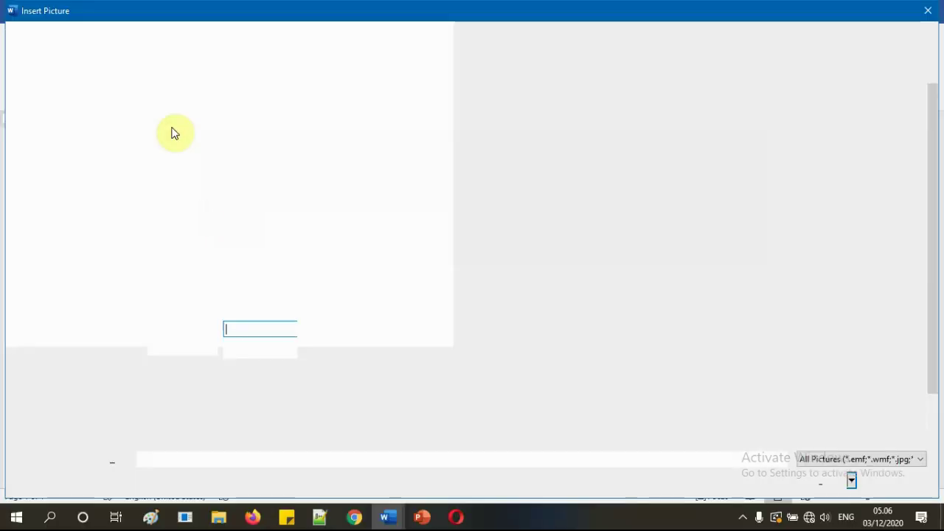
scroll(484, 261, down, 10)
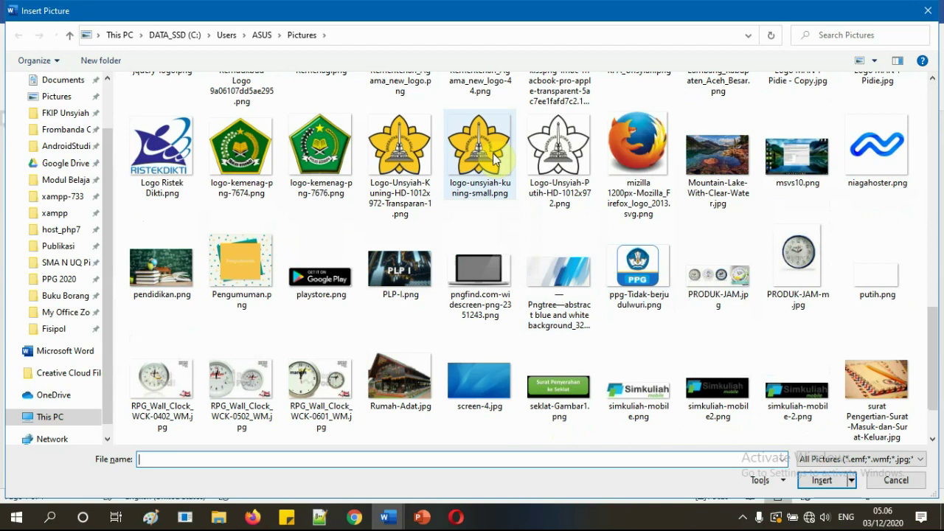
double_click(494, 159)
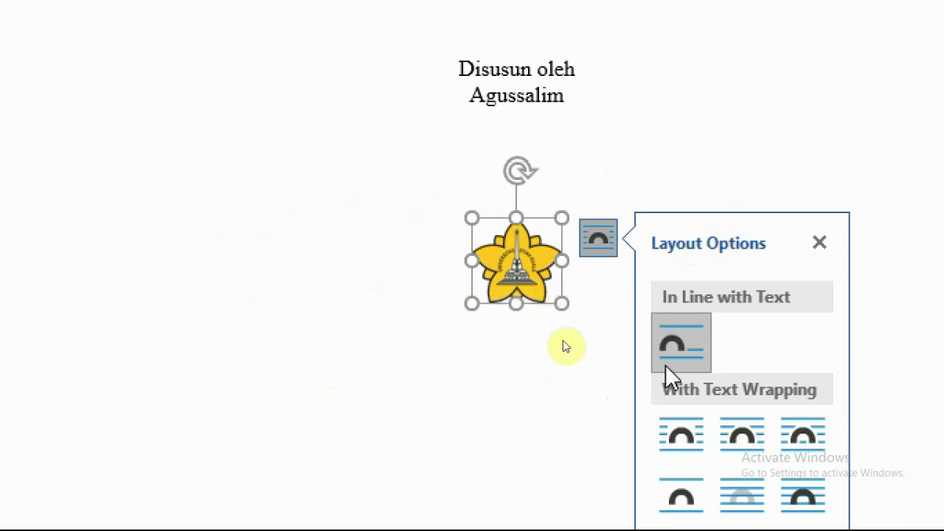
Enlarge the inserted university logo proportionally to about 4.1 cm wide and 4 cm high
scroll(567, 369, down, 1)
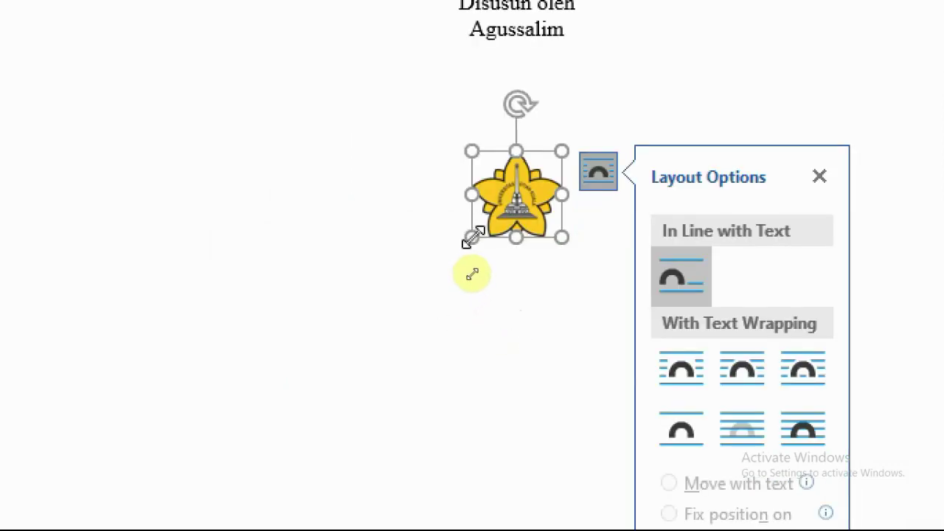
drag(472, 238, 398, 358)
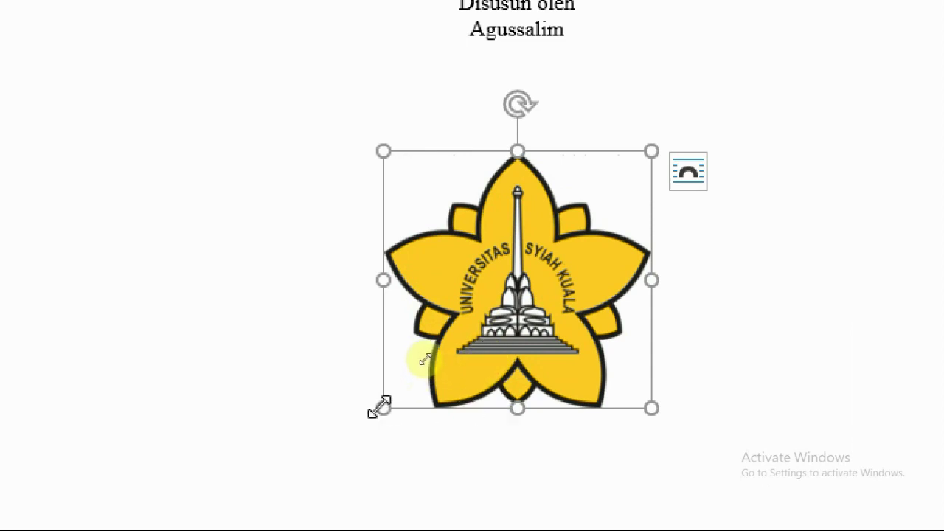
drag(379, 404, 318, 436)
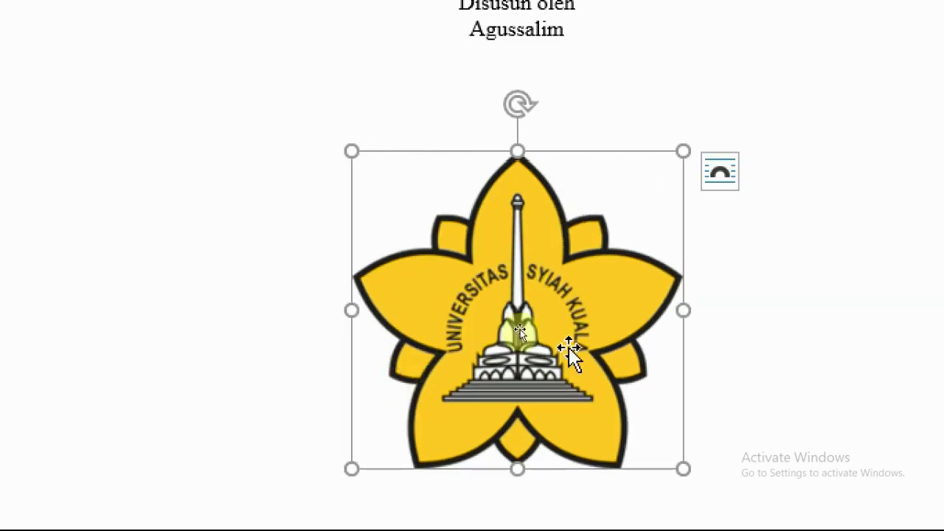
click(720, 171)
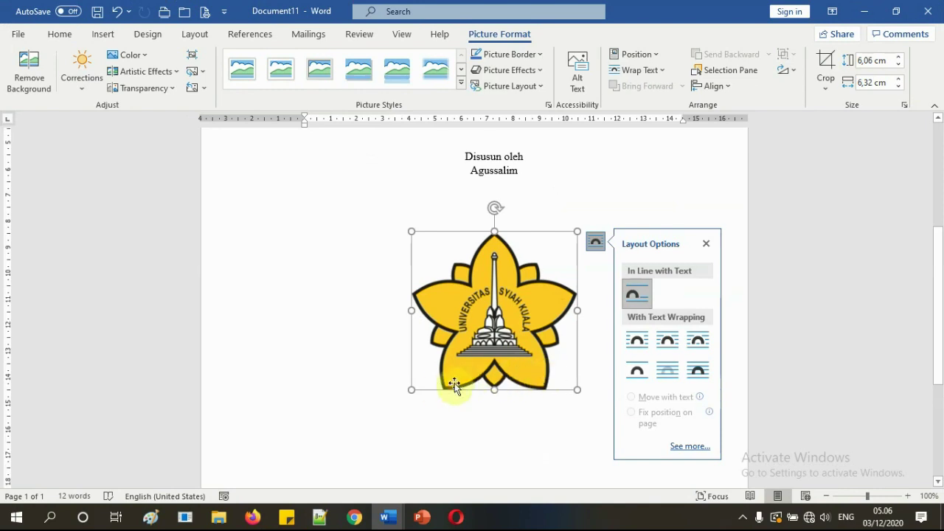
drag(413, 387, 451, 332)
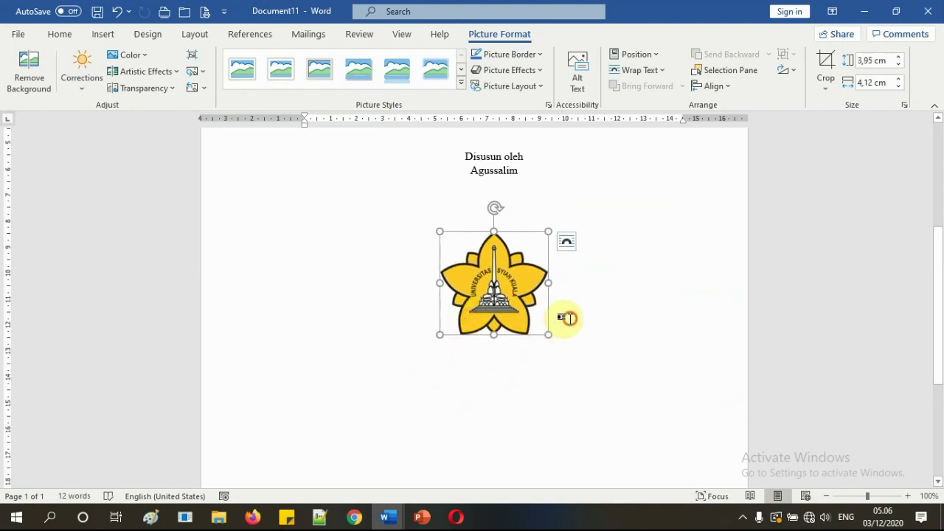
Leave several blank lines below the logo and enter the department line "JURUSAN PENDIDIKAN MATEMATIKA" in capitals
click(582, 335)
scroll(586, 335, up, 5)
scroll(590, 336, down, 10)
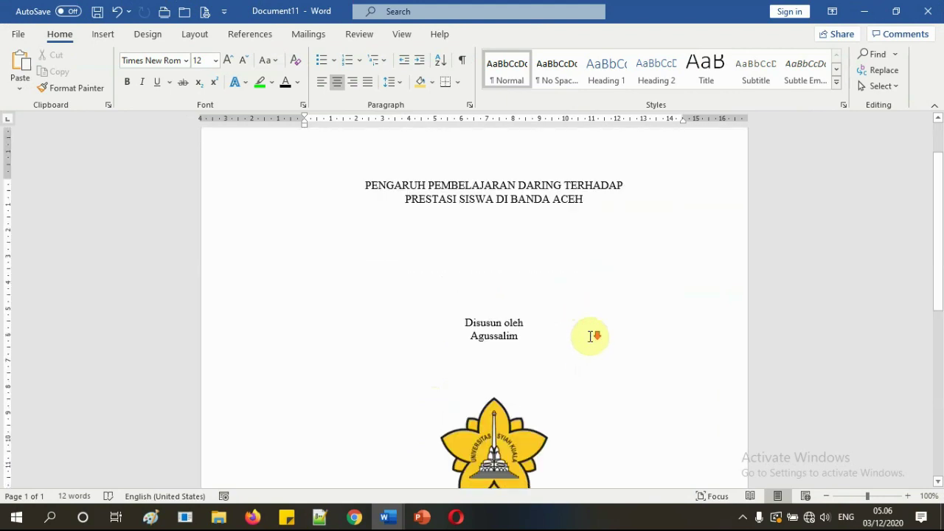
scroll(593, 336, up, 3)
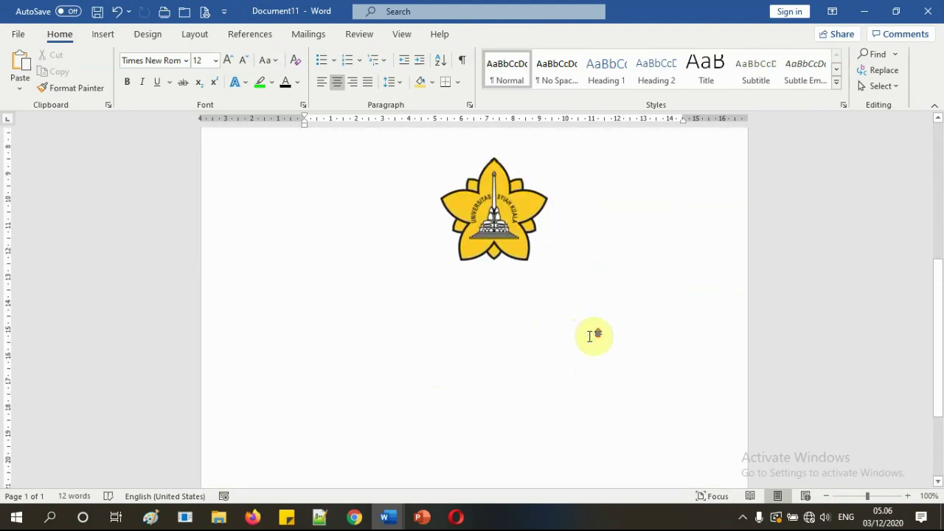
key(Return)
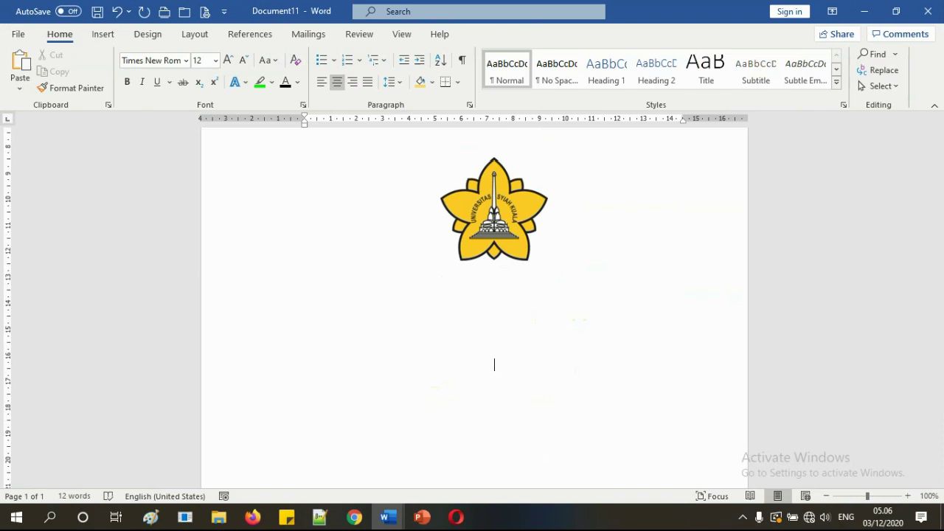
text(JURUSAN PENDU)
key(BackSpace)
text(U)
key(BackSpace)
key(BackSpace)
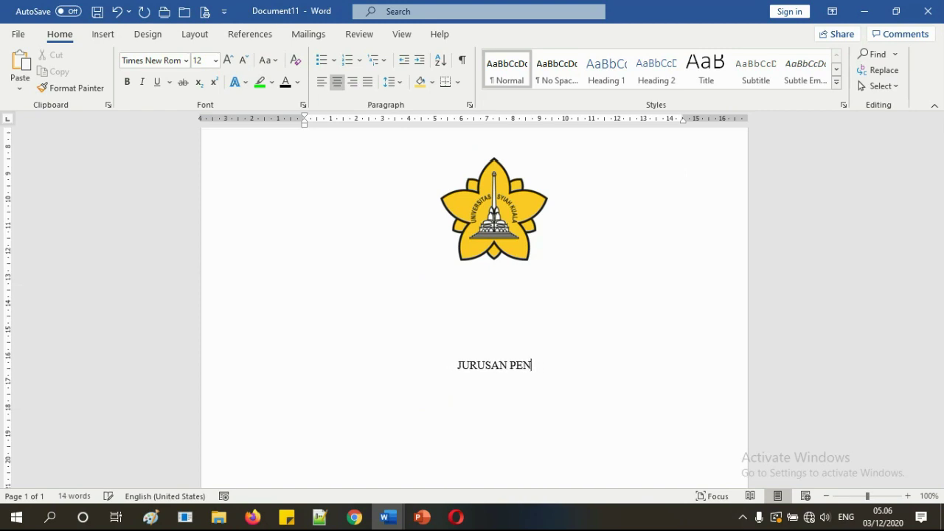
text(DIDIKAN M)
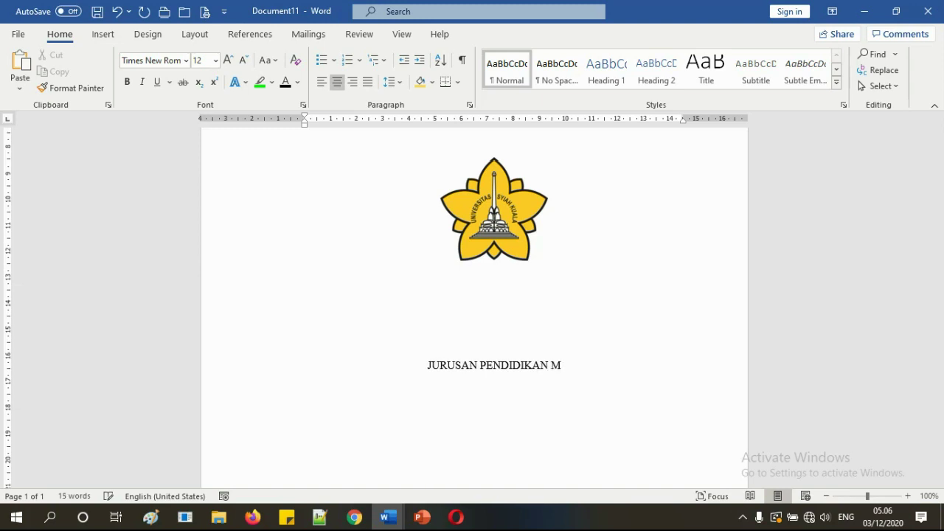
key(BackSpace)
text(MAET)
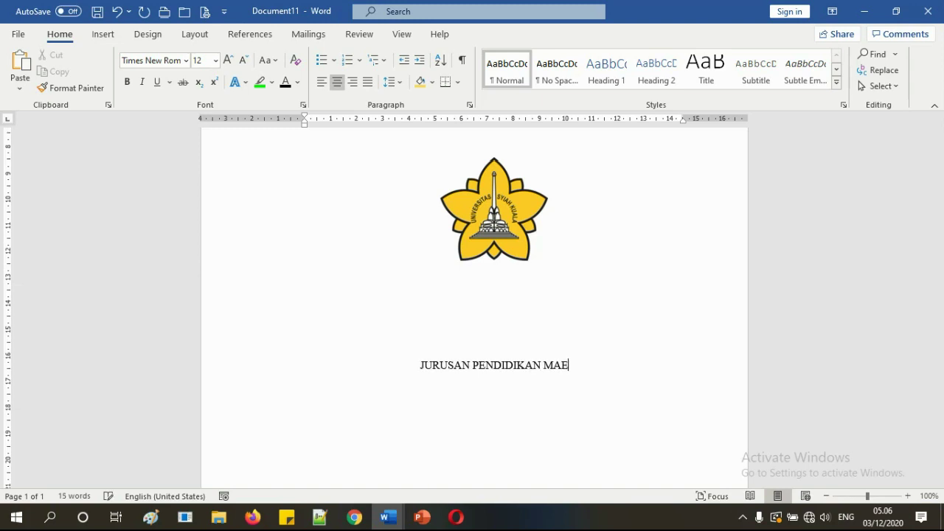
key(BackSpace)
key(BackSpace)
text(TEMATIKA )
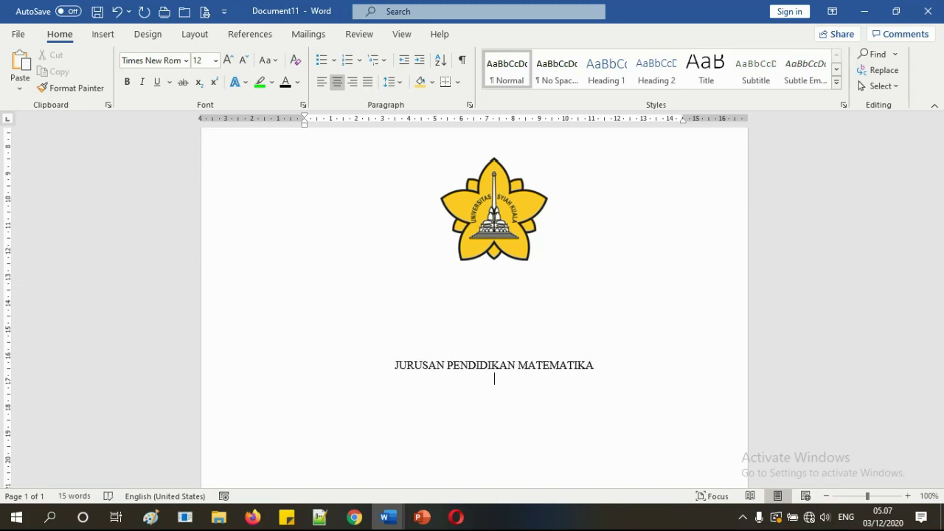
Add the lines "FAKULTAS KEGURUAN DAN ILMU PENDIDIKAN", "UNIVERSITAS SYIAH KUALA" and "2020" below the department line
text(FAKULTAS KEGURUA)
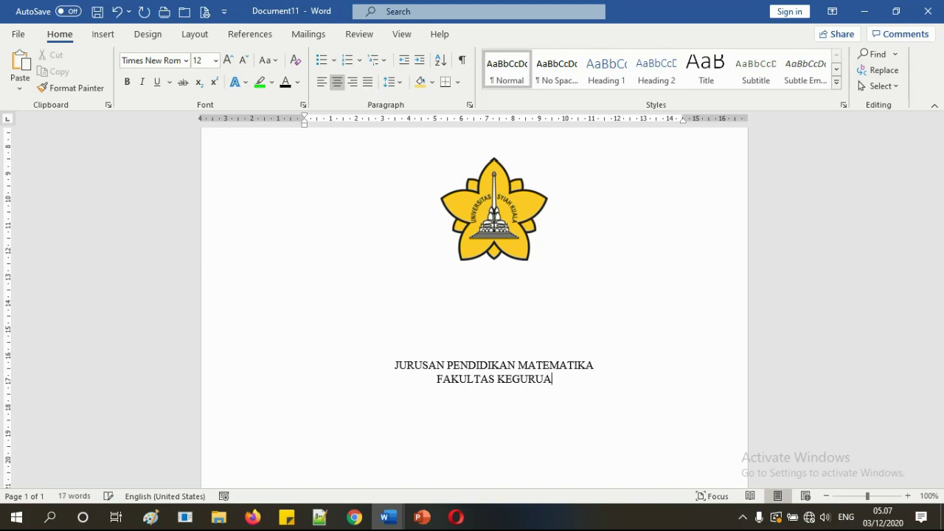
text(N DAN ILMU)
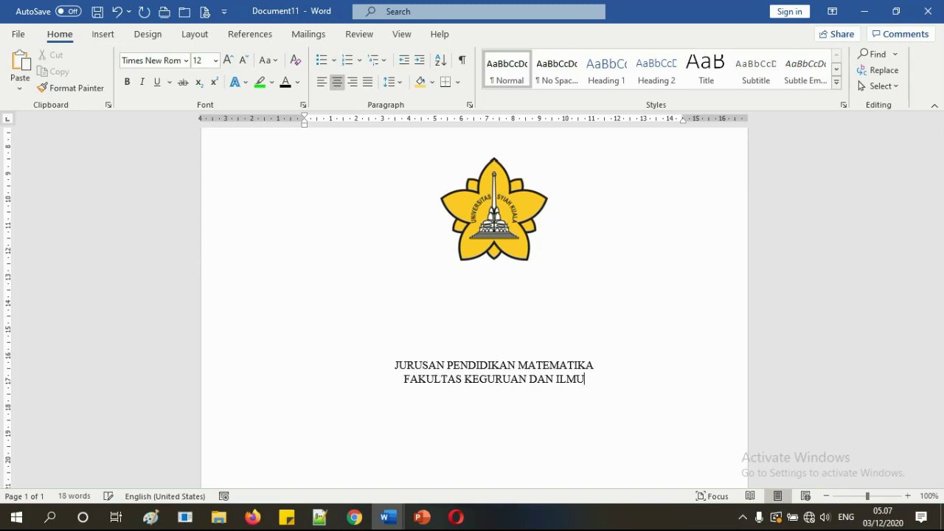
text( PENDIDIKAN)
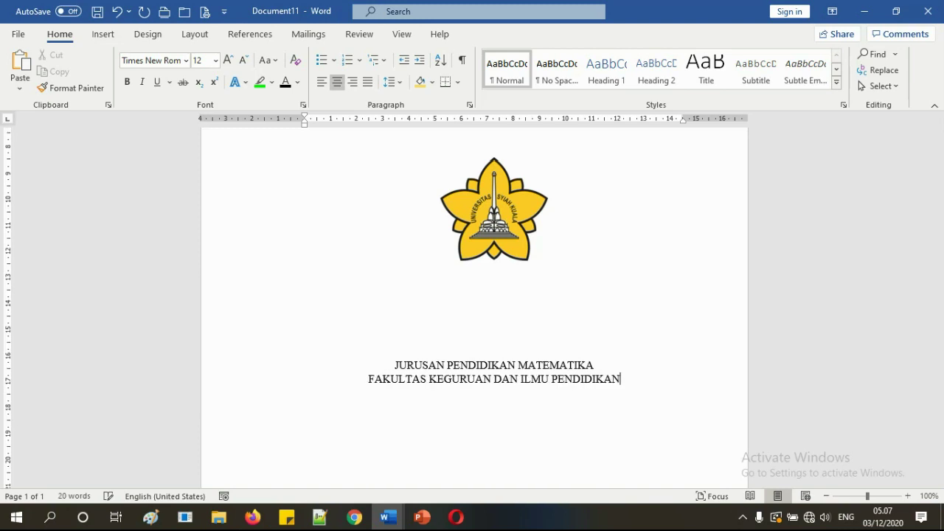
text(UNIVERSITAS )
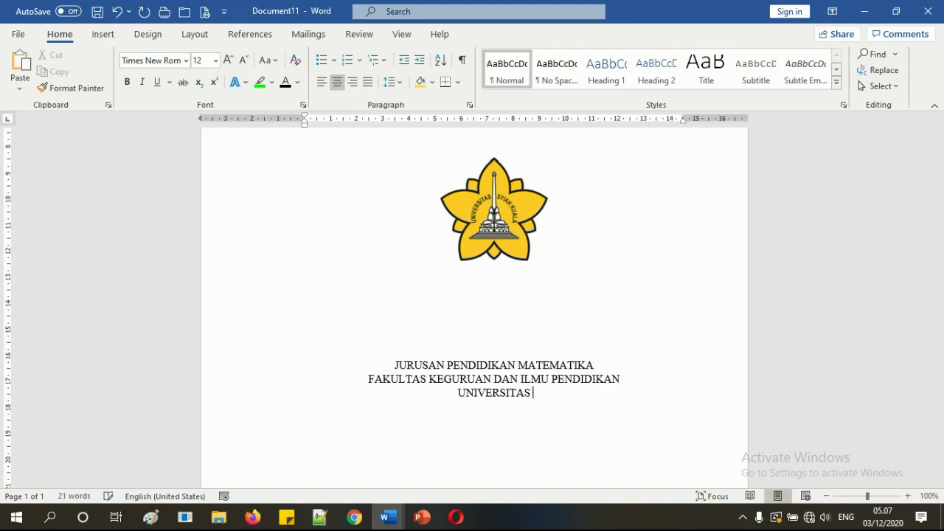
text(SYIAH KUALA)
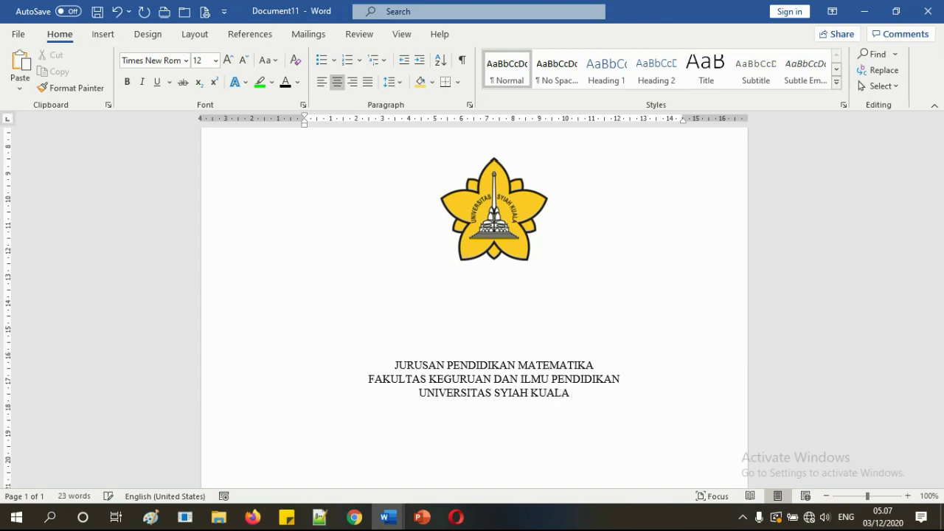
key(Return)
text(2020)
Spread the title page content down the page with extra blank lines above the department block, the logo and the "Disusun oleh" line
click(504, 318)
key(Return)
key(Return)
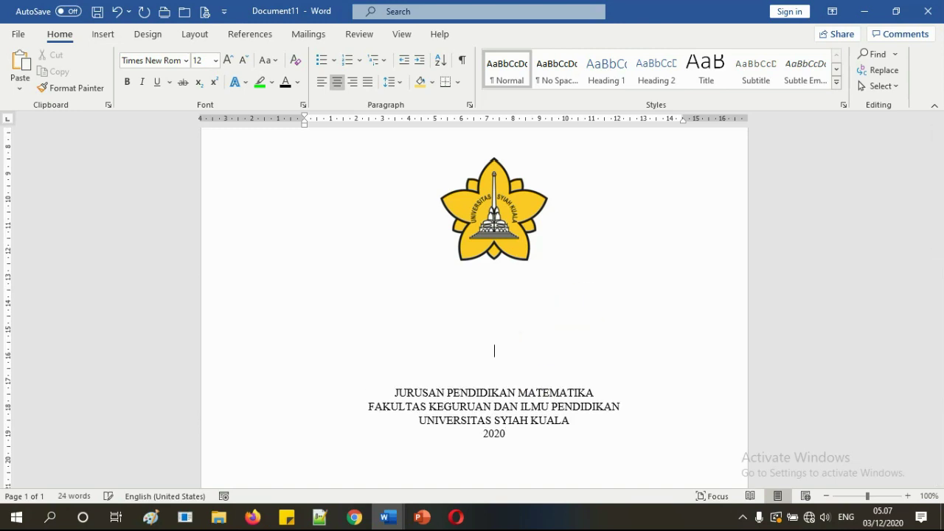
scroll(564, 354, down, 3)
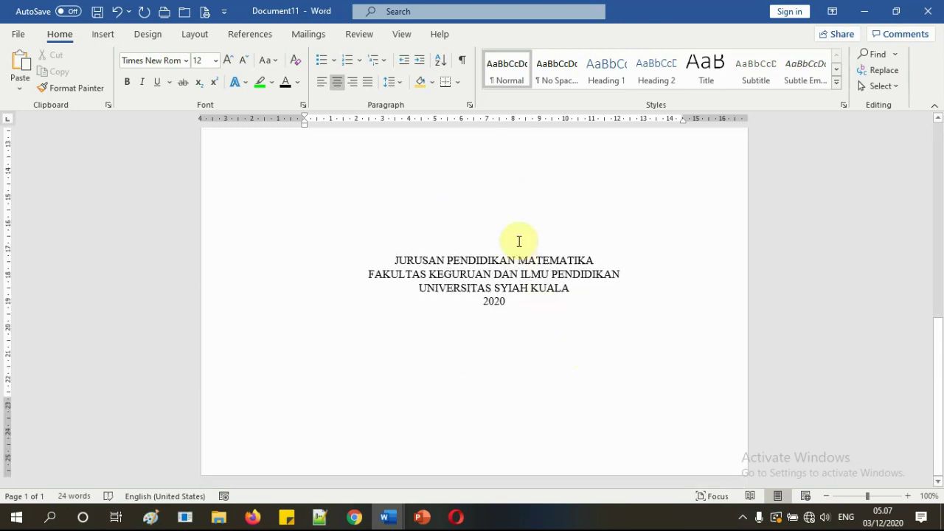
scroll(520, 241, up, 10)
click(506, 440)
key(Return)
key(Return)
scroll(506, 337, down, 2)
click(490, 236)
key(Return)
key(Return)
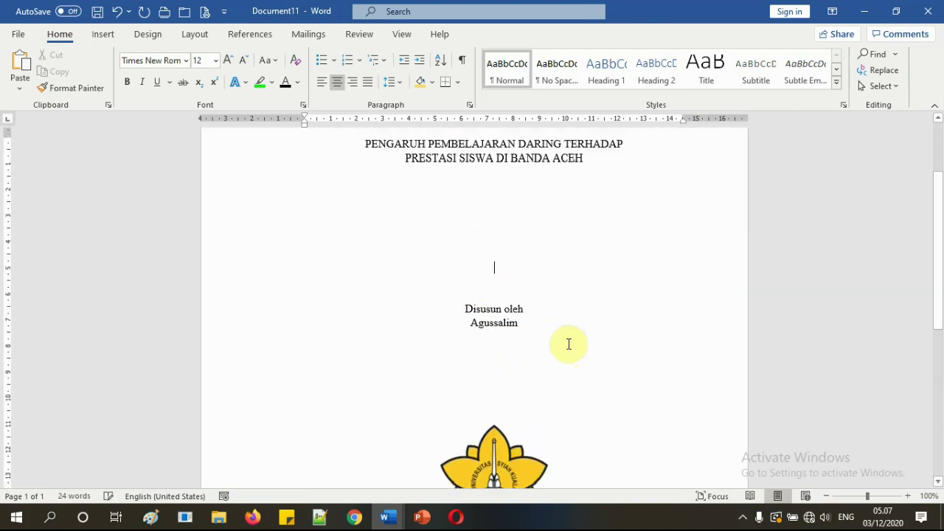
Make both lines of the thesis title bold
scroll(569, 344, up, 2)
drag(361, 251, 629, 262)
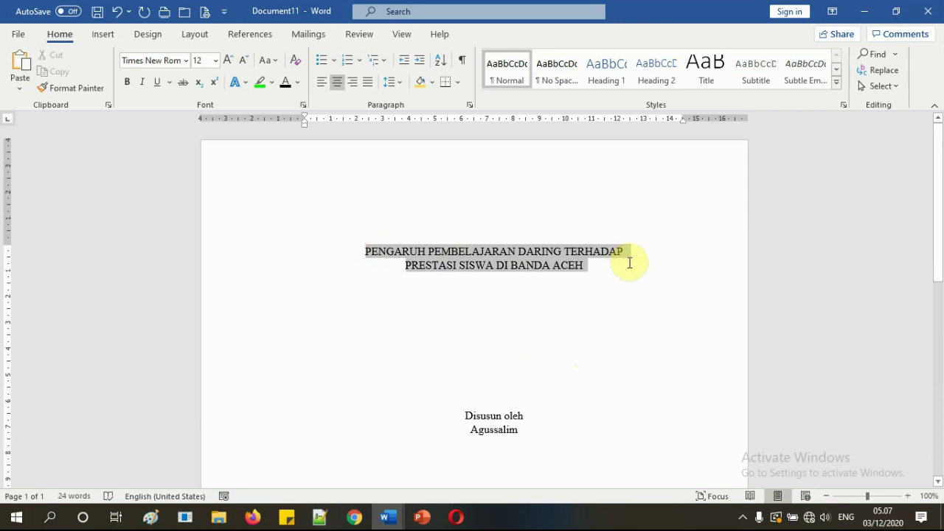
click(127, 82)
click(486, 303)
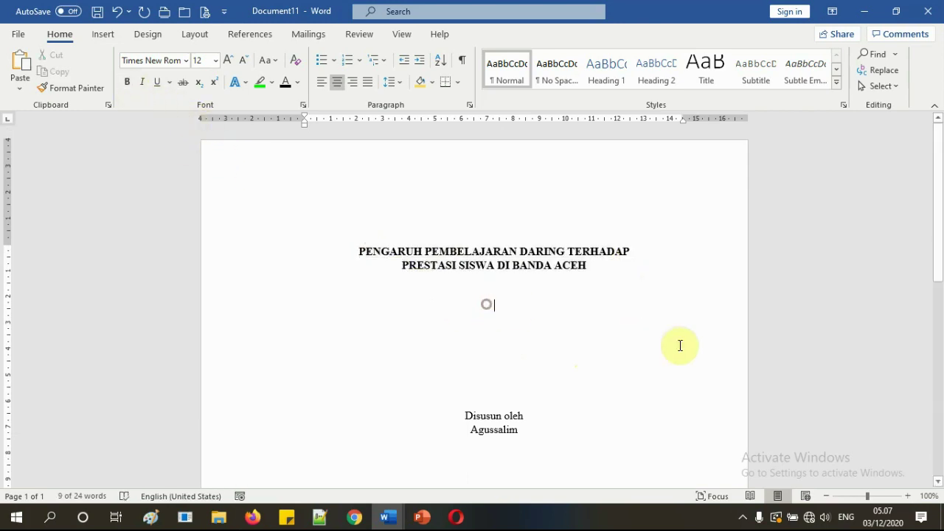
Make the four centered lines from "JURUSAN PENDIDIKAN MATEMATIKA" down to "2020" bold
scroll(612, 348, down, 8)
drag(393, 332, 538, 375)
click(127, 82)
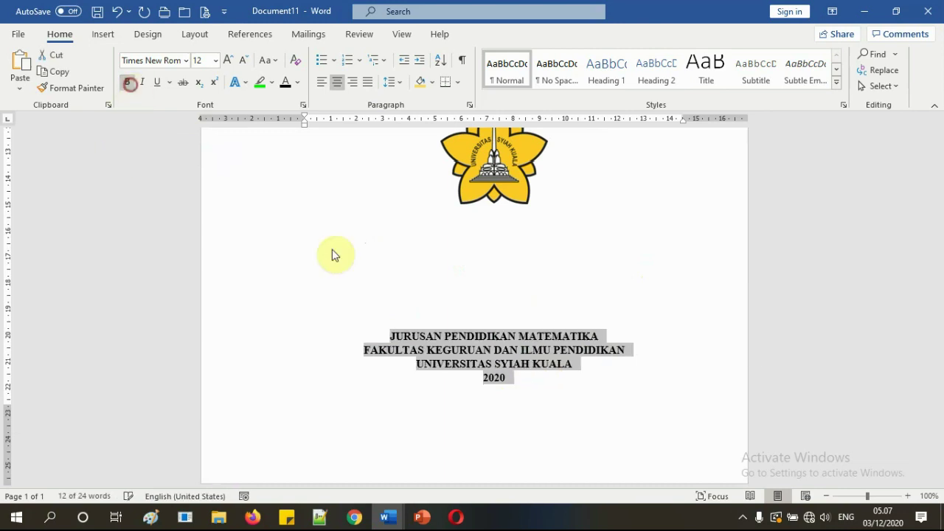
click(421, 236)
click(508, 418)
scroll(510, 409, down, 1)
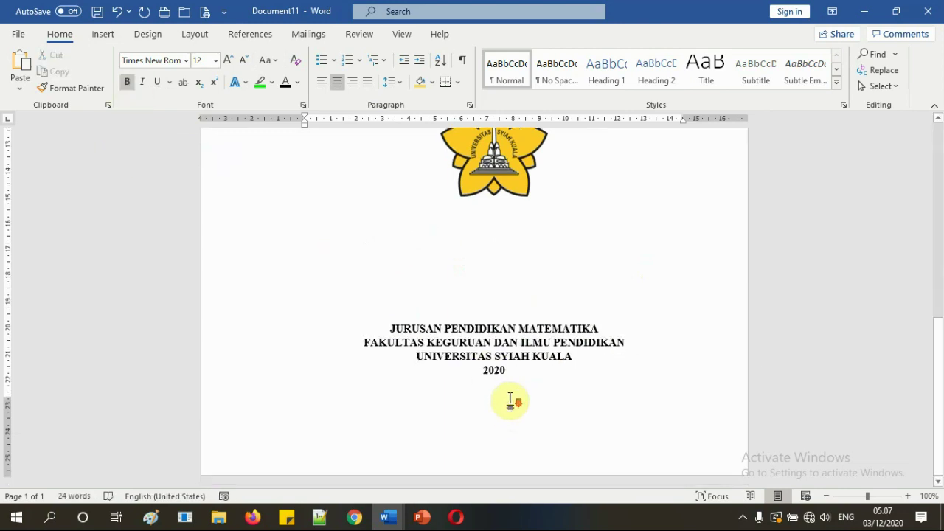
scroll(512, 391, up, 10)
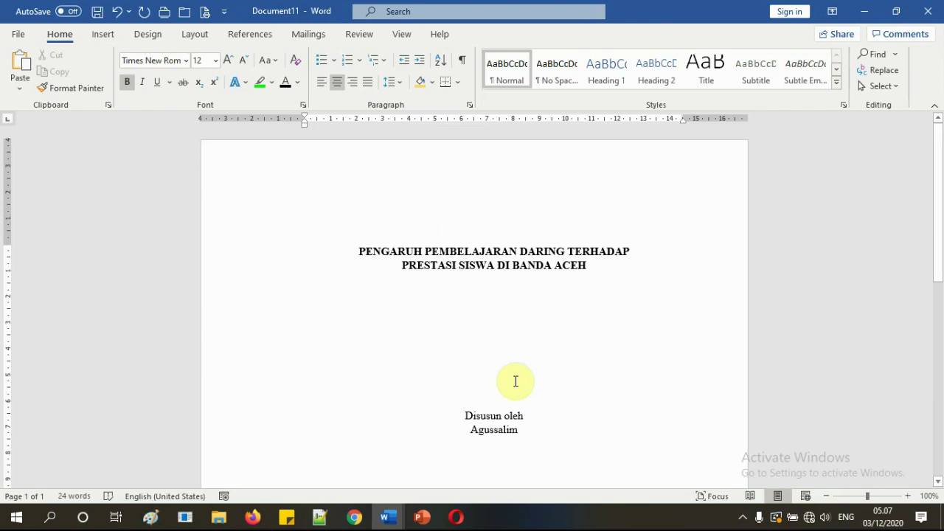
scroll(511, 343, down, 10)
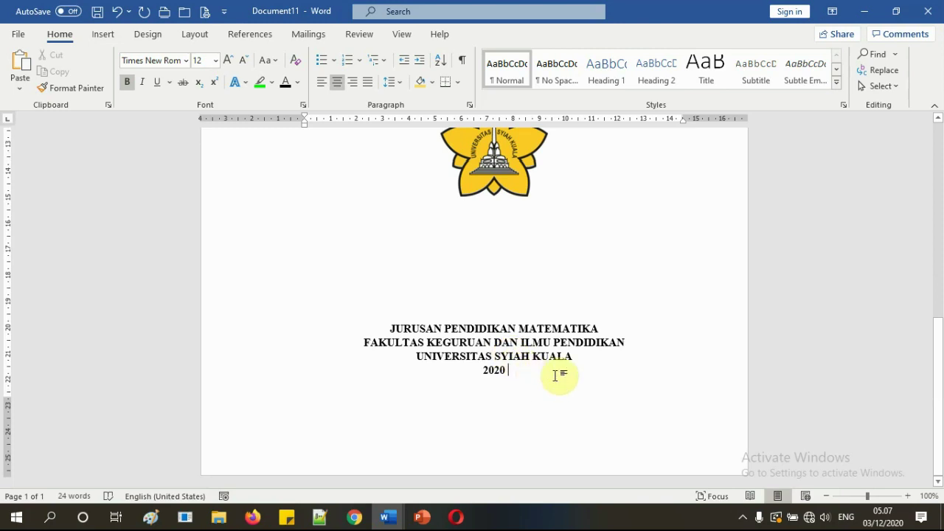
Add an empty line below "2020" at the end of the title page and place the cursor on it
key(Return)
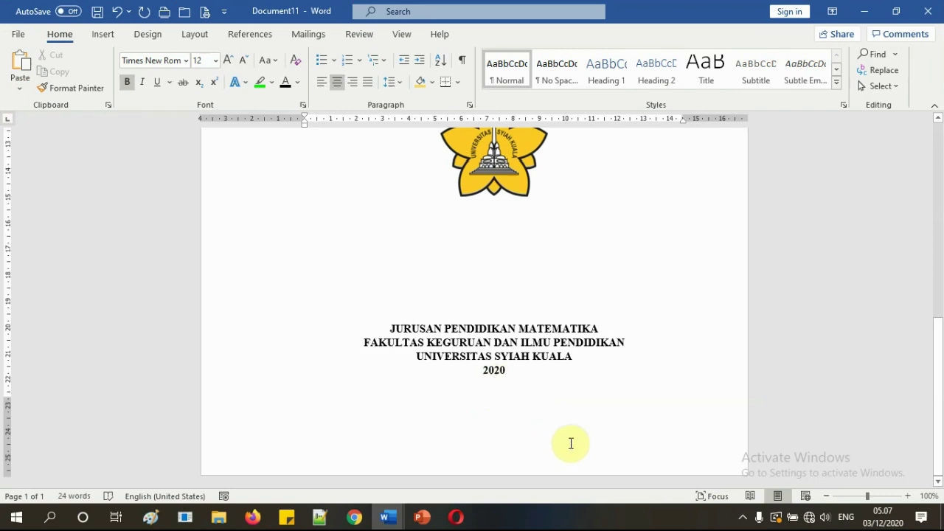
scroll(567, 439, up, 10)
scroll(573, 336, down, 10)
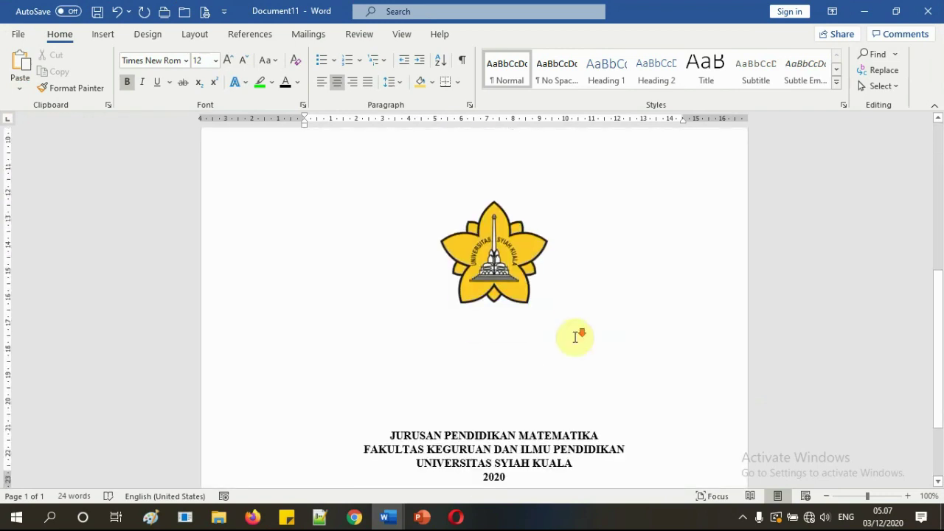
click(494, 383)
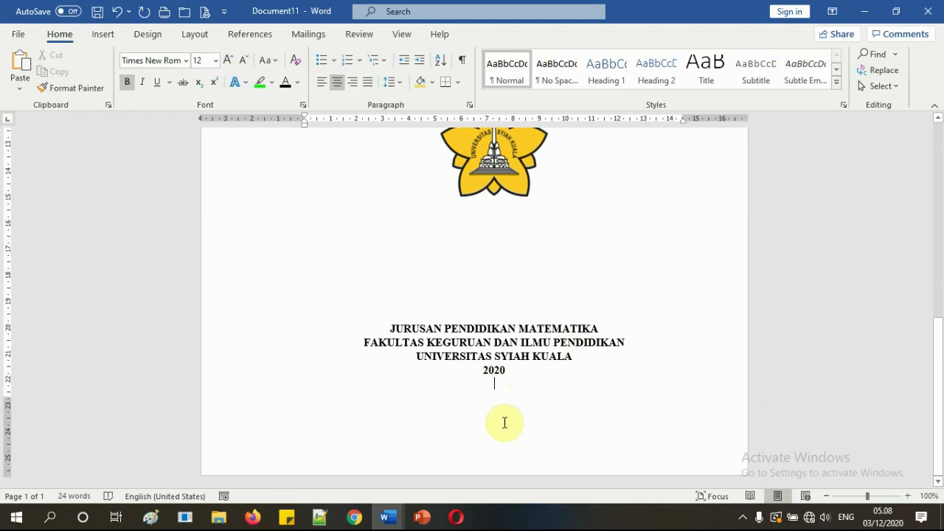
Switch to the PowerPoint guideline presentation and check on the "Sampul" slide which break the cover page needs
click(421, 516)
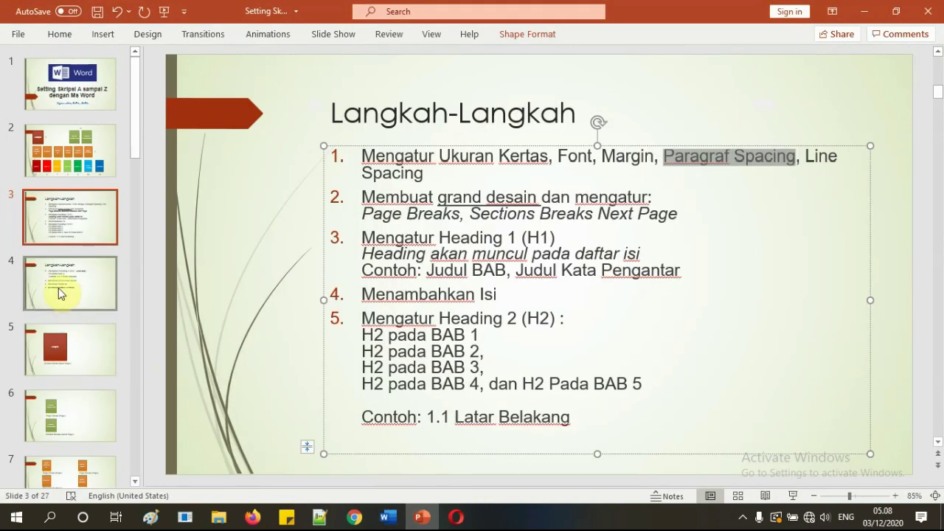
click(104, 349)
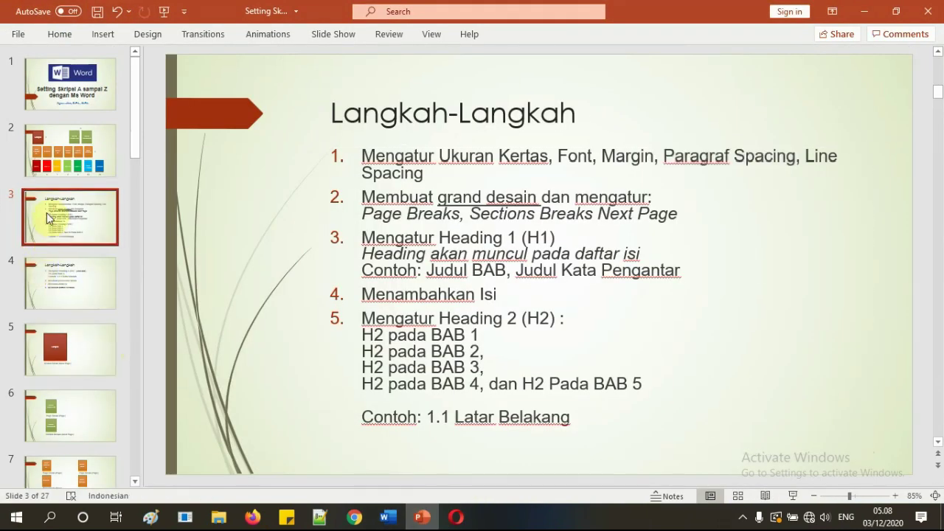
scroll(50, 251, down, 2)
scroll(50, 251, down, 1)
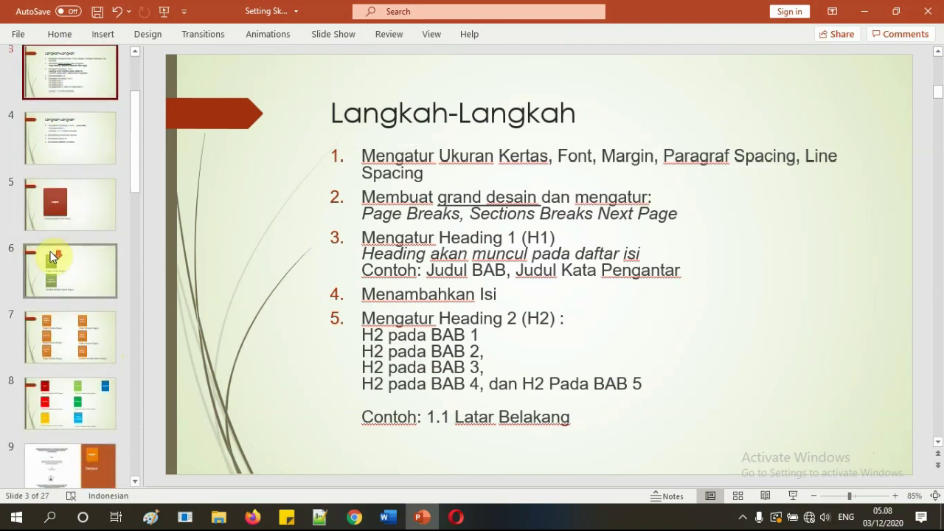
click(54, 226)
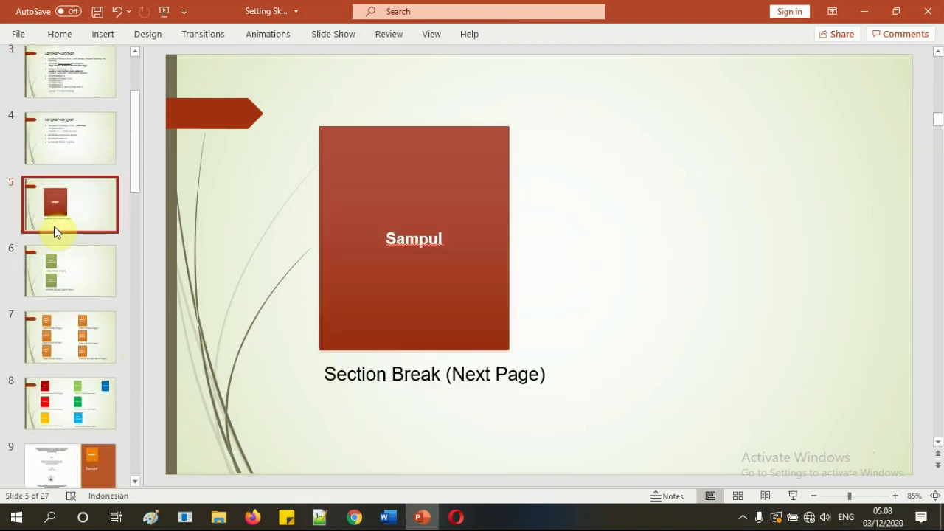
click(71, 143)
click(78, 211)
click(216, 261)
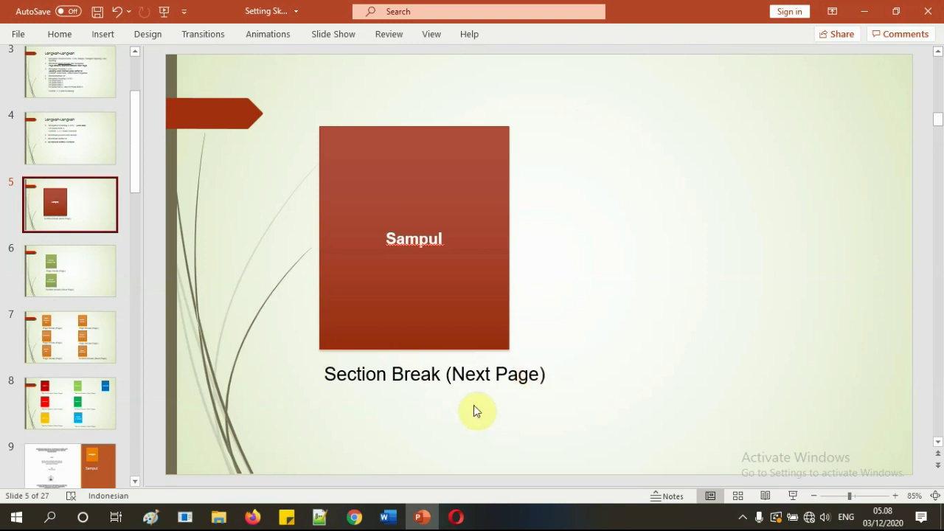
Return to Document11 in Word and insert a Next Page section break on the empty line below "2020"
mouse_move(389, 521)
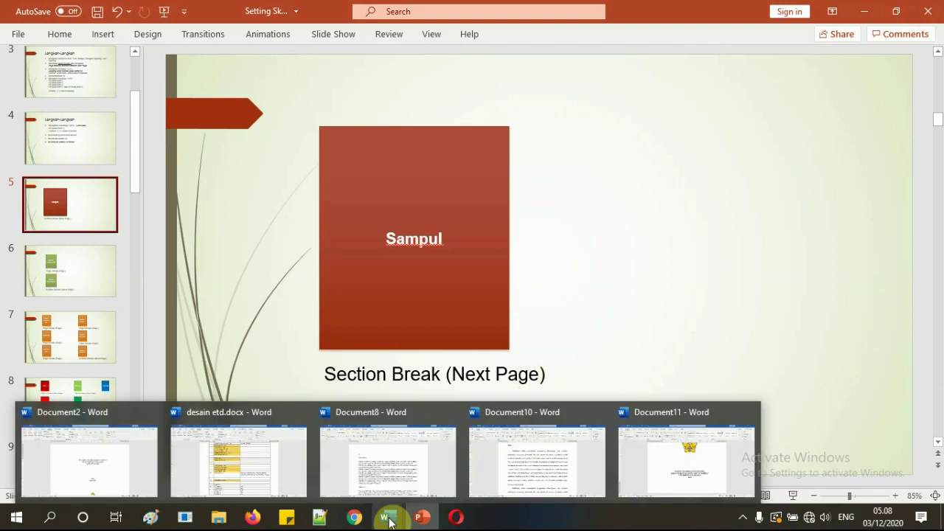
click(700, 447)
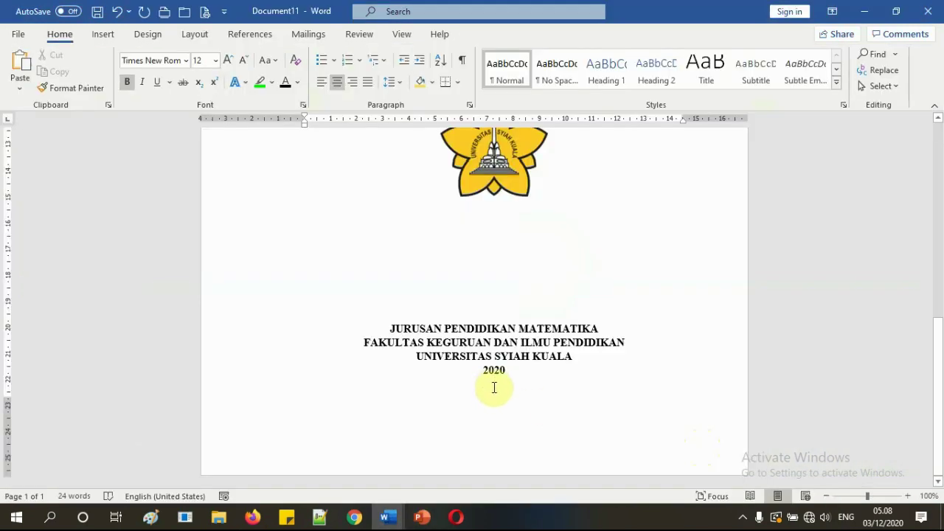
click(494, 386)
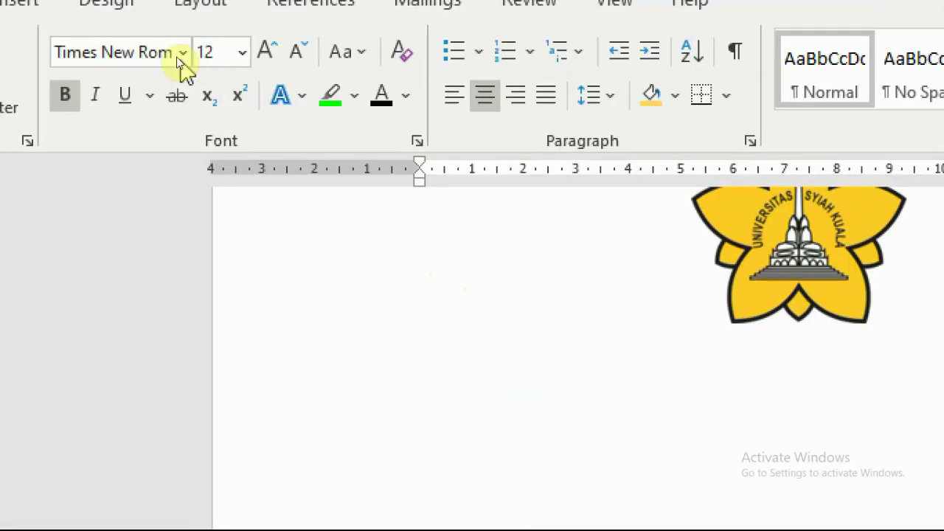
click(193, 67)
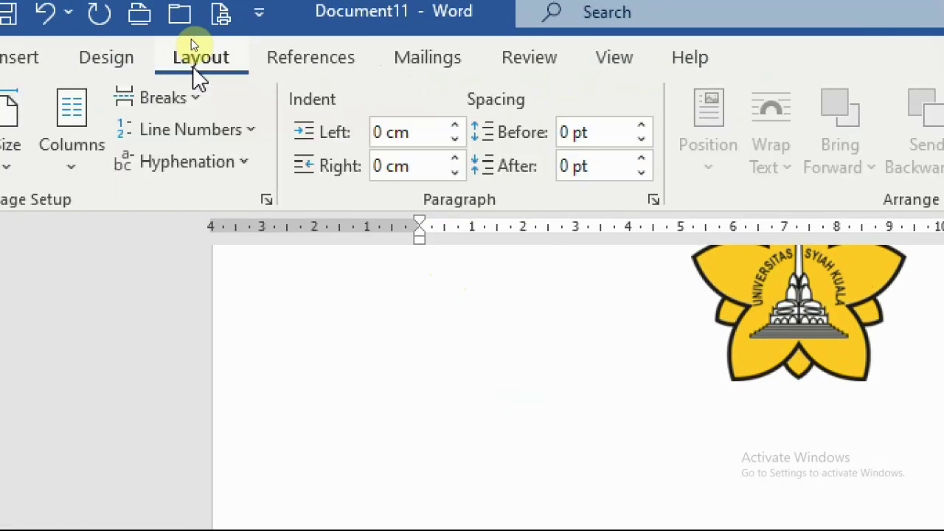
click(166, 100)
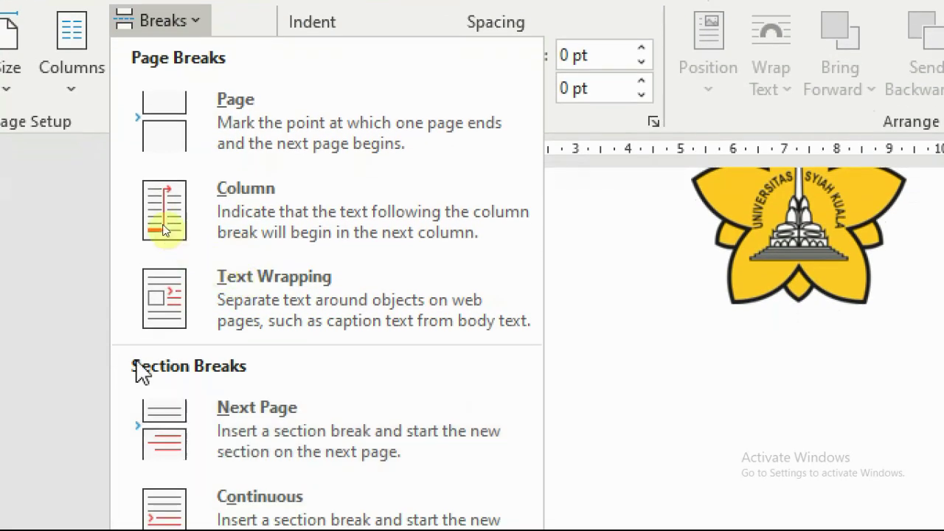
click(237, 436)
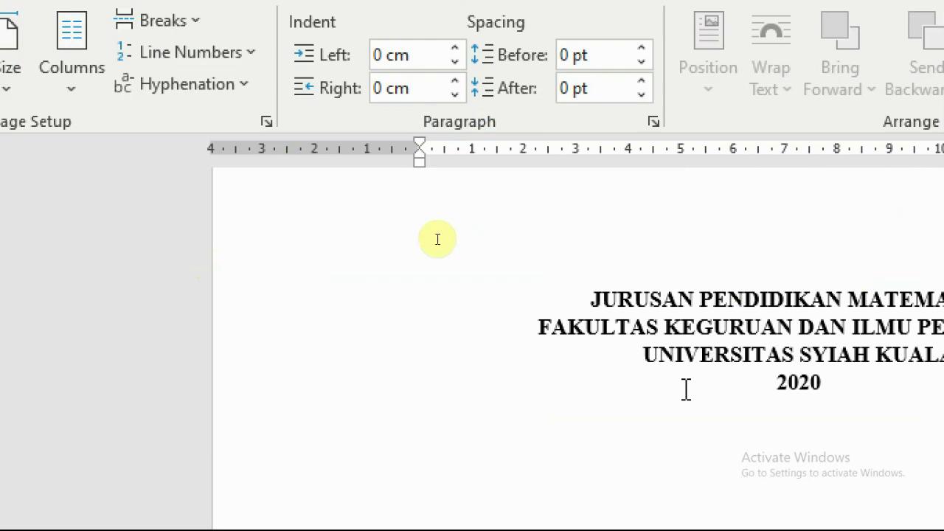
Show the paragraph marks and other hidden formatting symbols in the document
scroll(437, 239, down, 3)
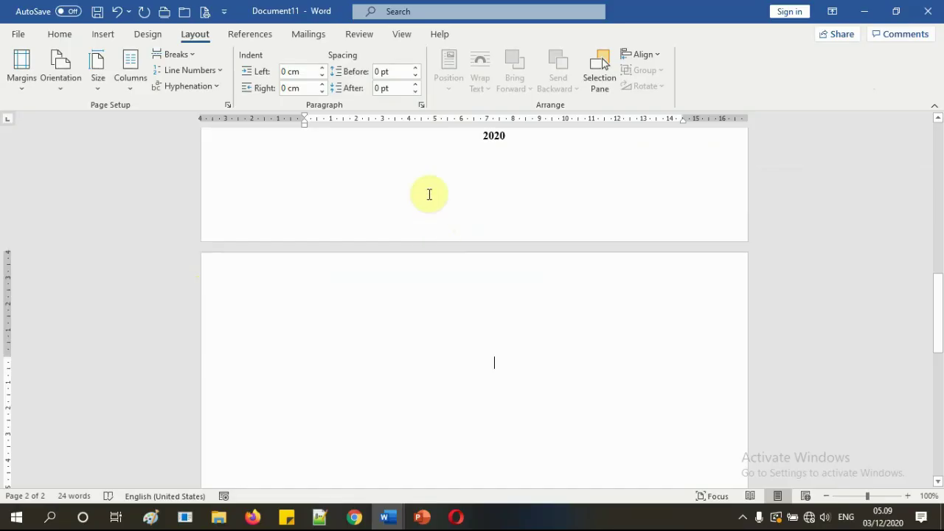
scroll(871, 464, up, 5)
click(534, 276)
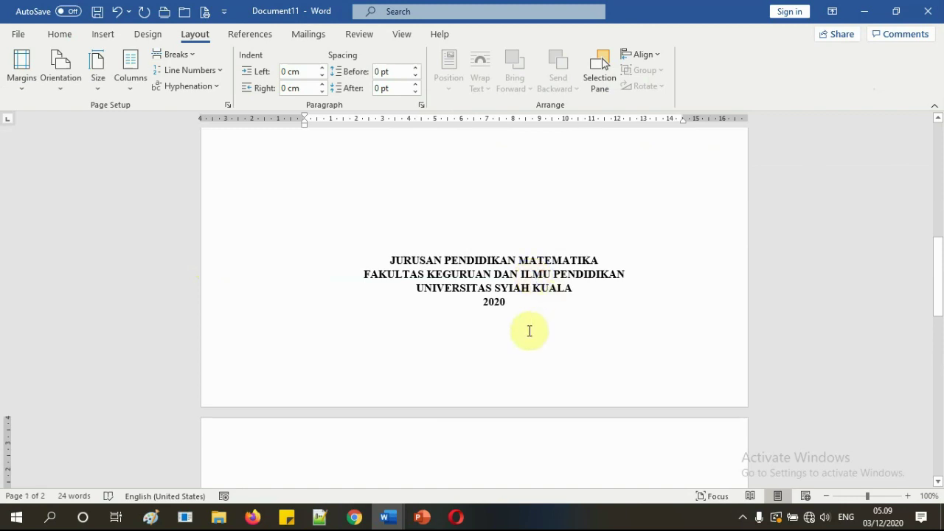
scroll(528, 332, down, 3)
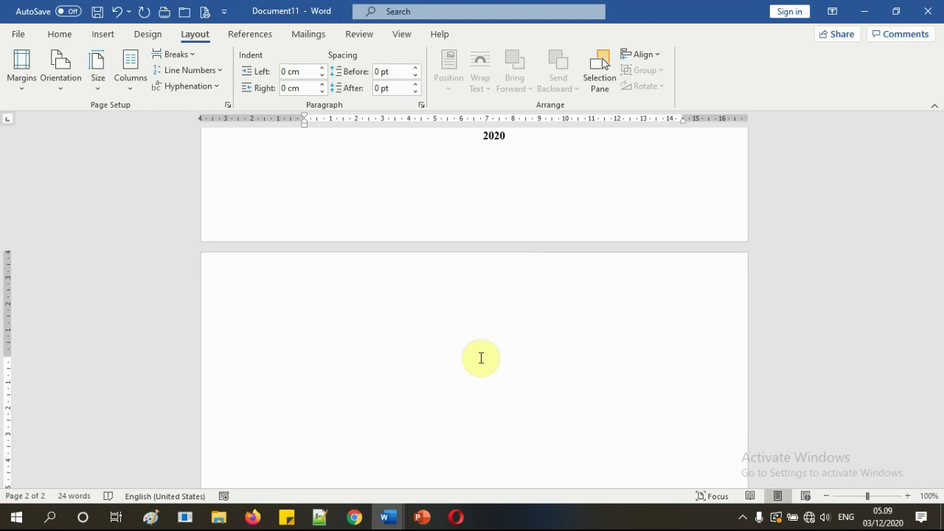
scroll(511, 356, up, 1)
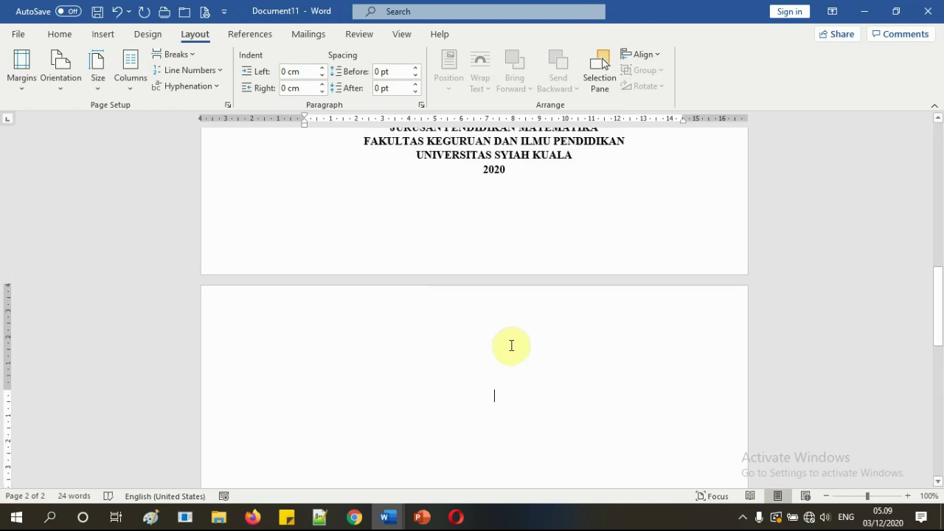
scroll(511, 346, up, 4)
scroll(514, 343, down, 2)
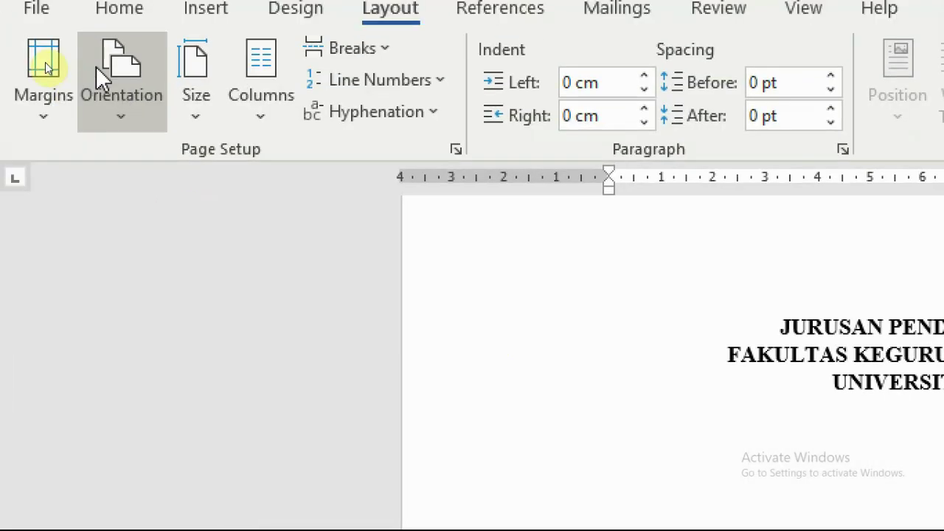
click(120, 67)
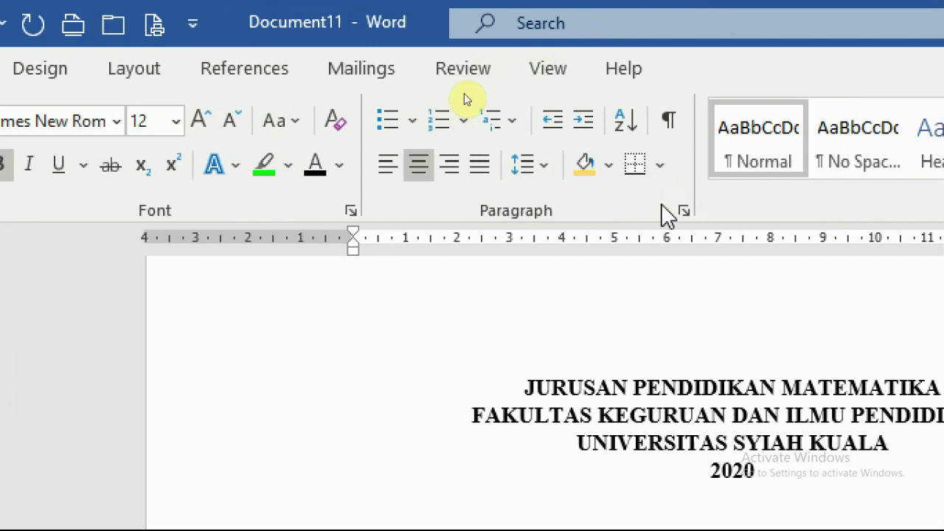
click(673, 130)
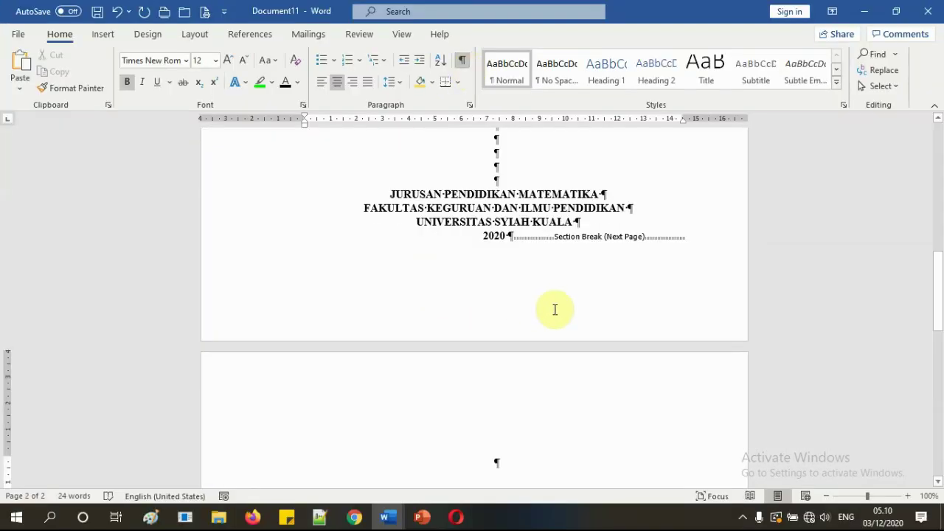
Examine the formatting marks on the title page, from the blank lines around the logo to the section break after "2020"
scroll(556, 309, up, 3)
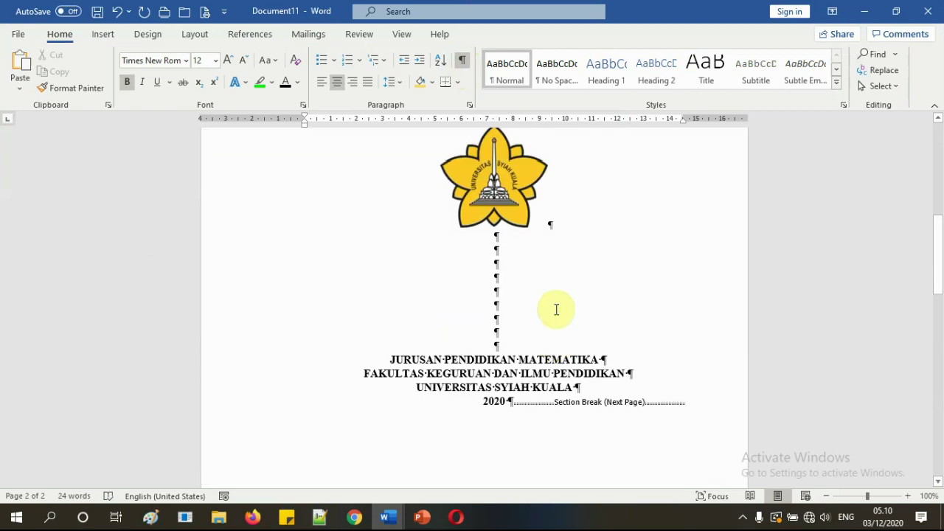
scroll(556, 310, up, 7)
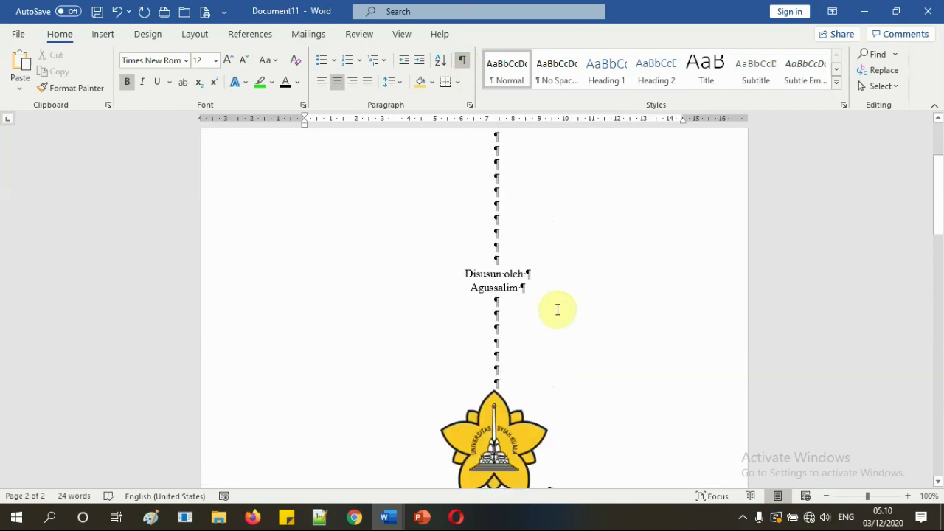
scroll(559, 308, down, 9)
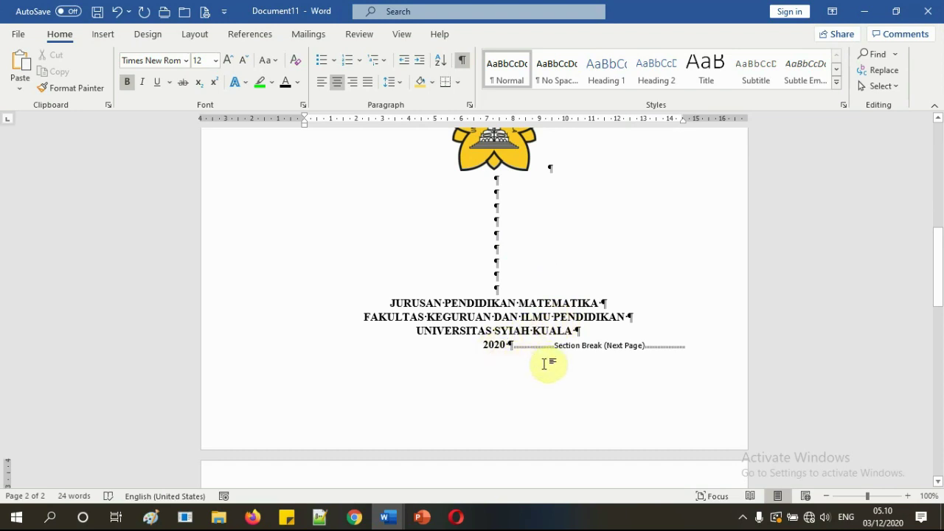
scroll(545, 363, down, 2)
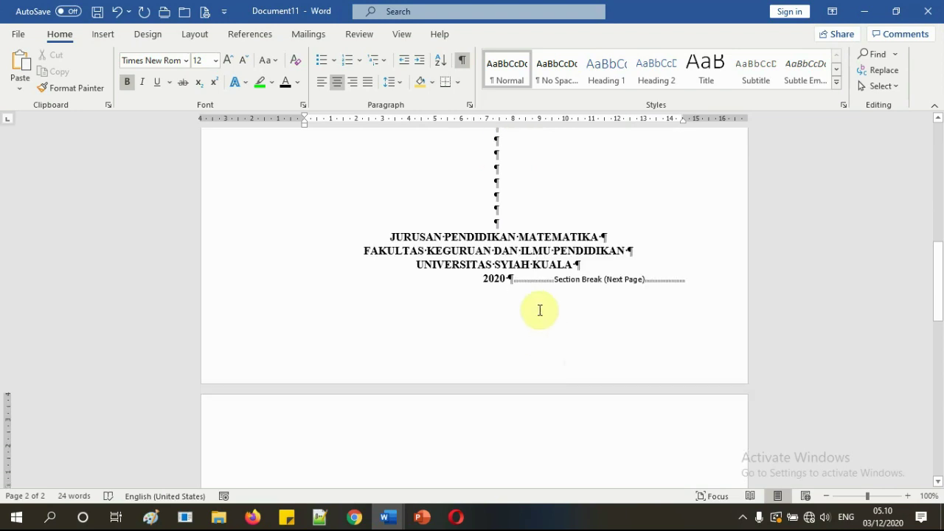
scroll(542, 309, down, 4)
scroll(542, 311, up, 4)
scroll(542, 310, up, 4)
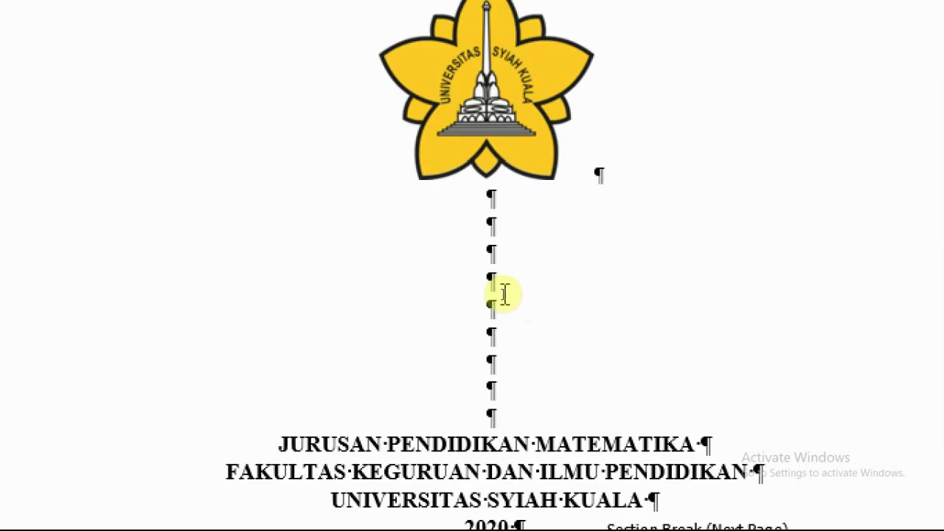
click(503, 288)
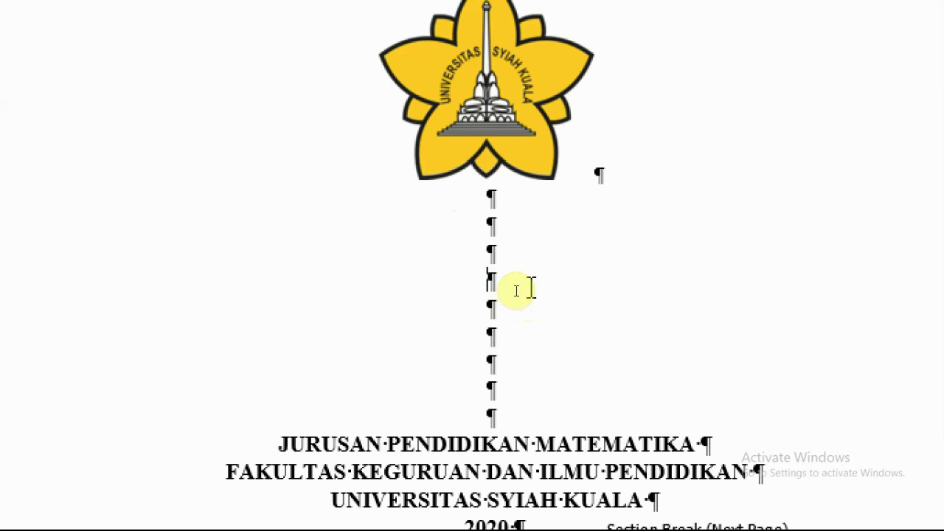
scroll(520, 289, down, 3)
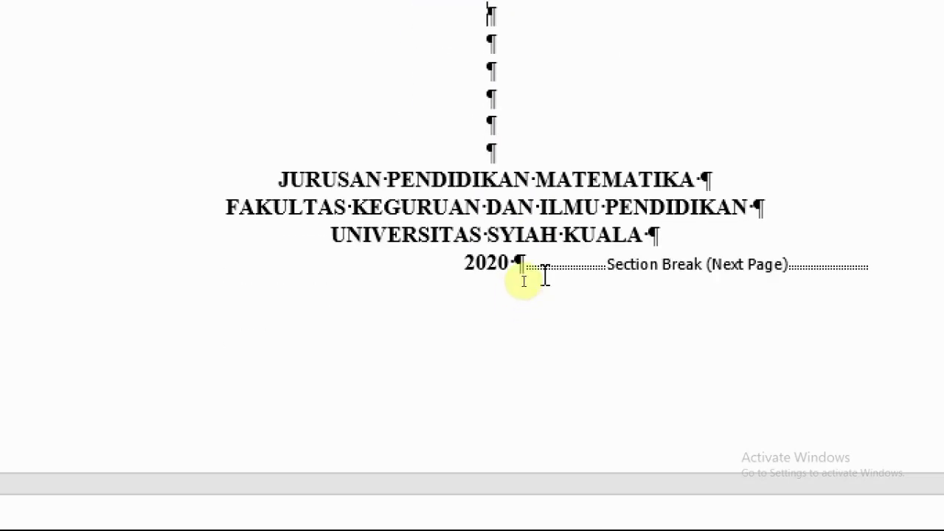
scroll(593, 275, right, 1)
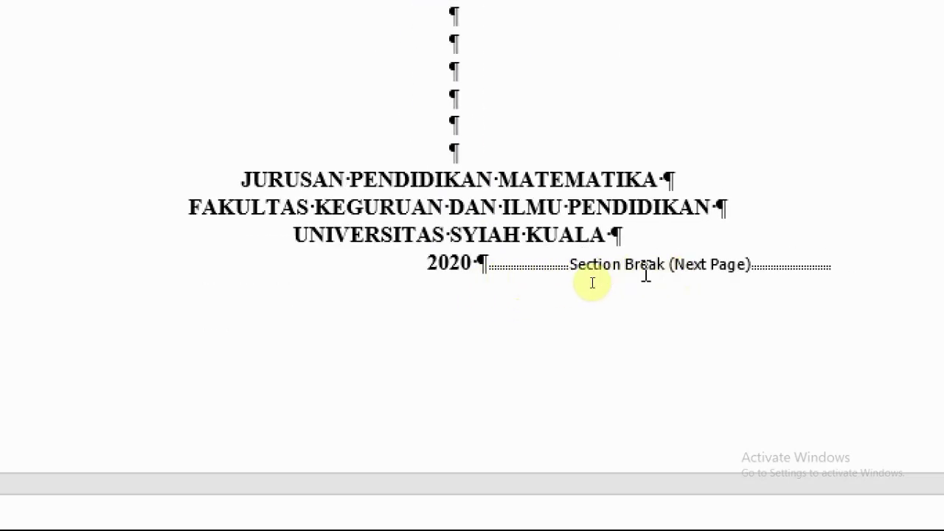